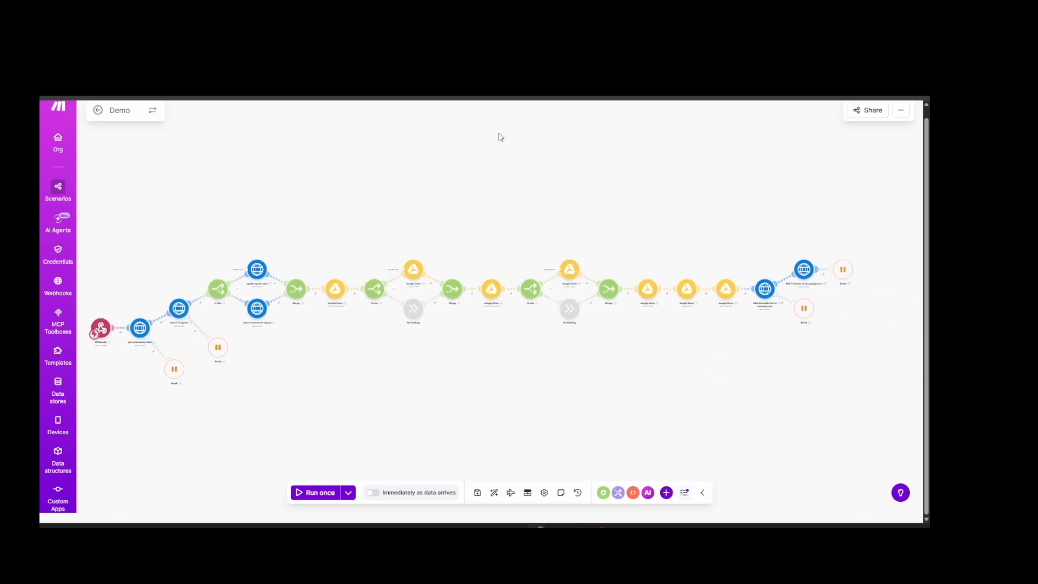
# - Examine the HTTP request settings of the "get smartwaiver data" module
pyautogui.moveTo(303, 220); pyautogui.dragTo(342, 208)
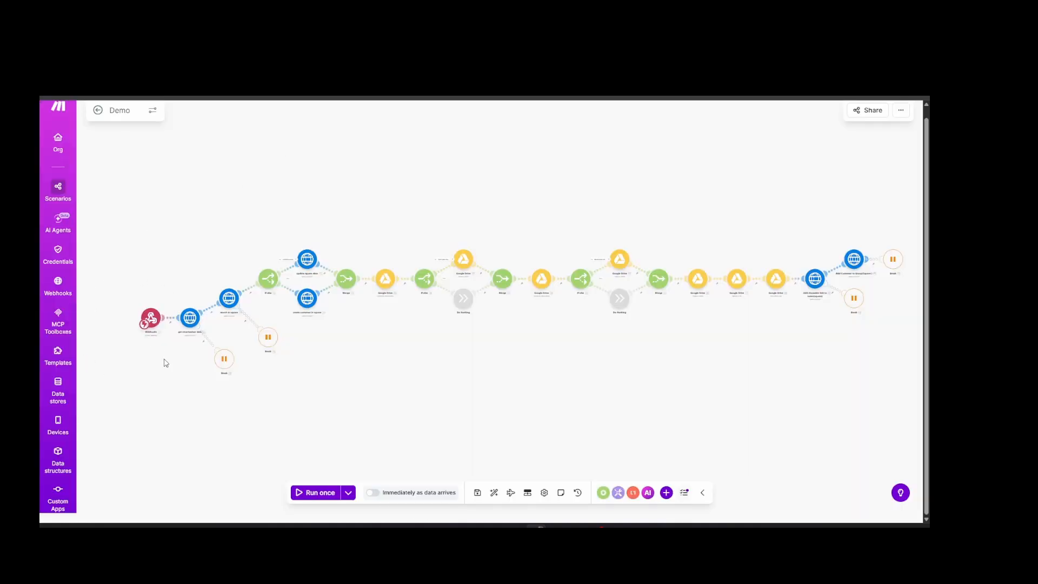
pyautogui.scroll(5, 166, 362)
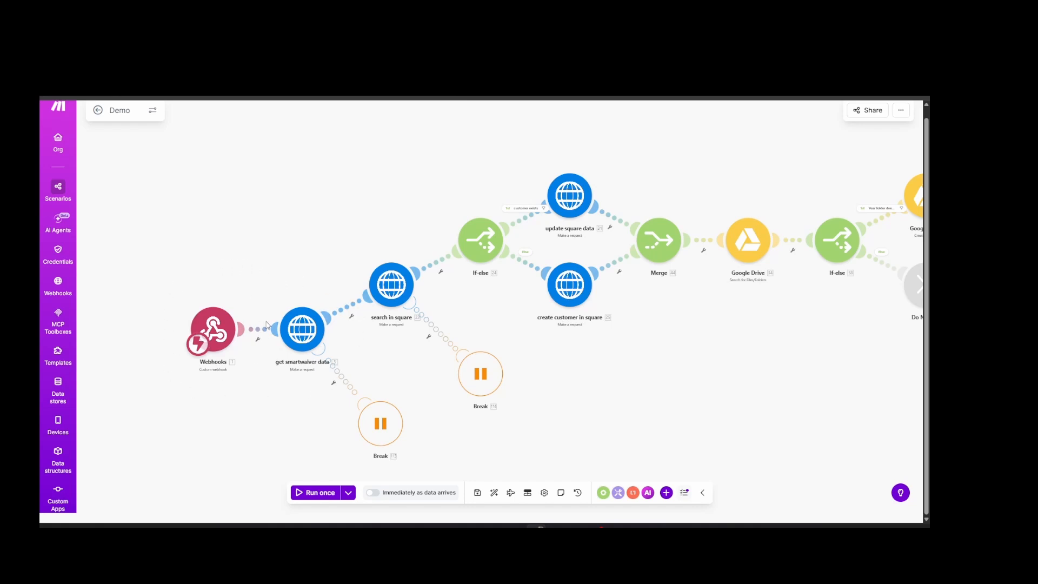
pyautogui.click(296, 331)
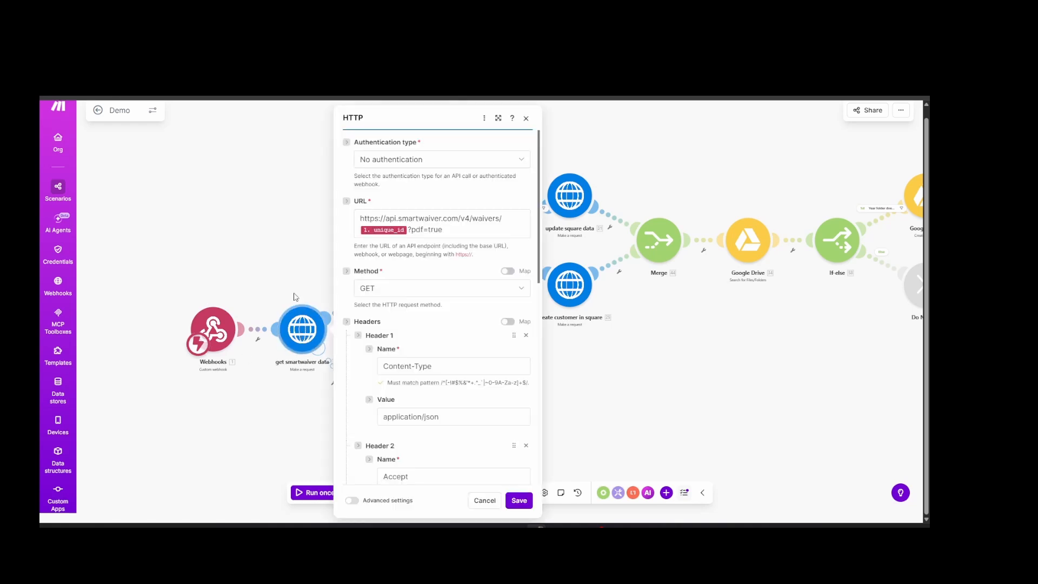
pyautogui.click(268, 227)
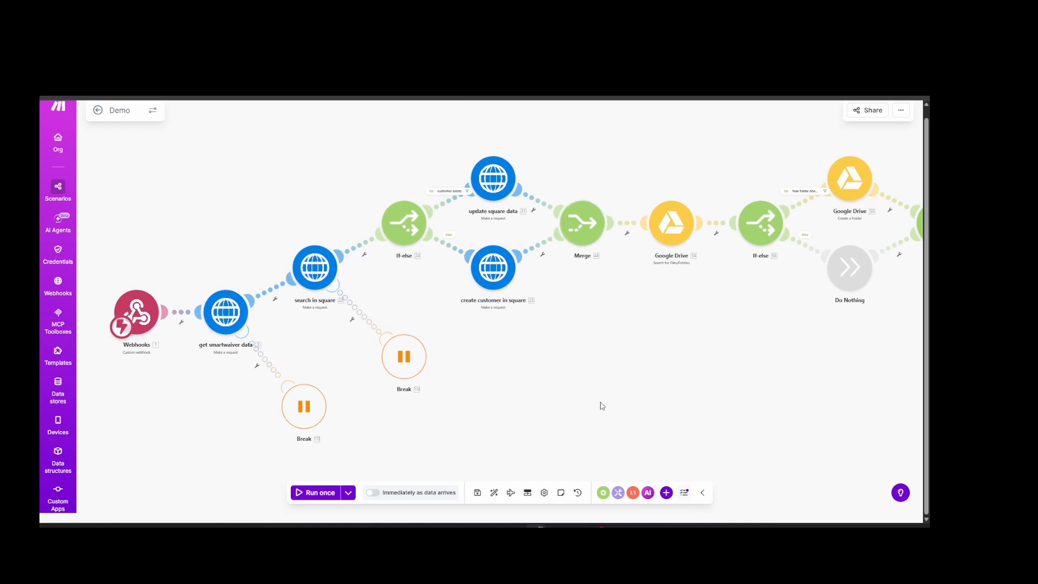
# - Examine the retry settings of the Break error handler attached to the "get smartwaiver data" module
pyautogui.moveTo(602, 406); pyautogui.dragTo(349, 350)
pyautogui.moveTo(788, 352); pyautogui.dragTo(379, 369)
pyautogui.moveTo(742, 375); pyautogui.dragTo(687, 392)
pyautogui.moveTo(514, 355); pyautogui.dragTo(700, 358)
pyautogui.moveTo(420, 332); pyautogui.dragTo(715, 352)
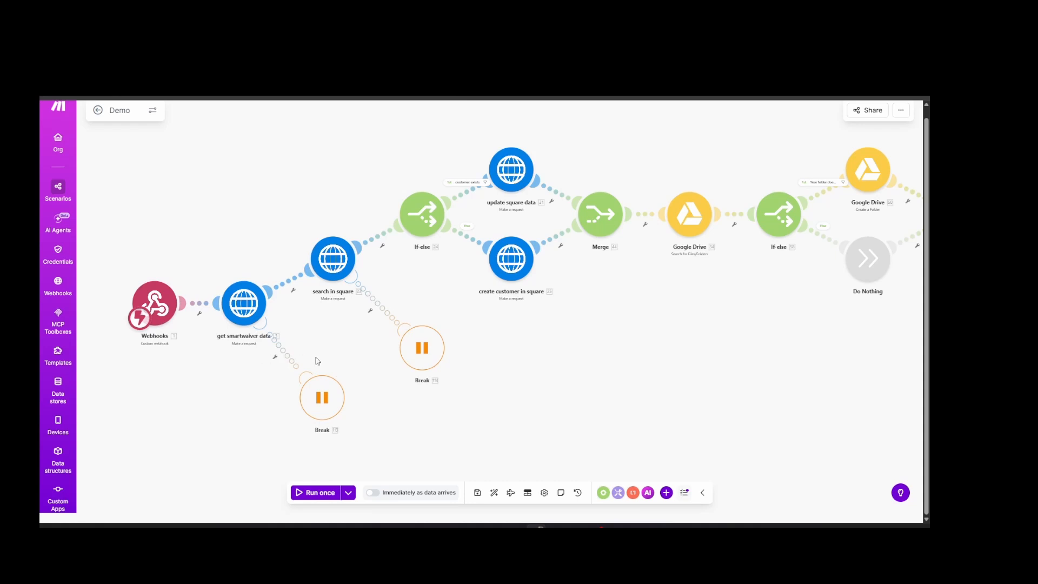
pyautogui.click(336, 386)
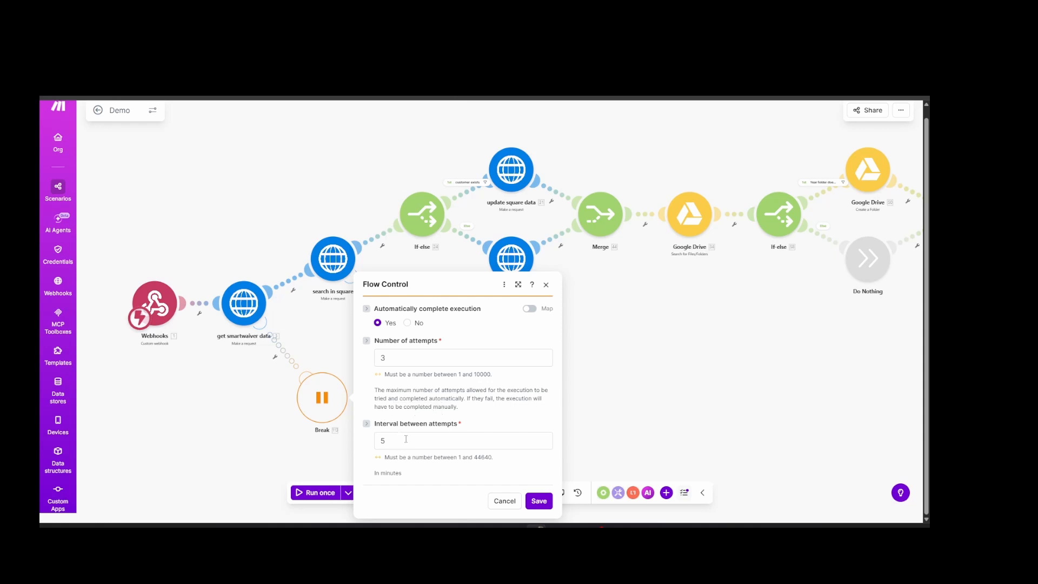
pyautogui.click(319, 346)
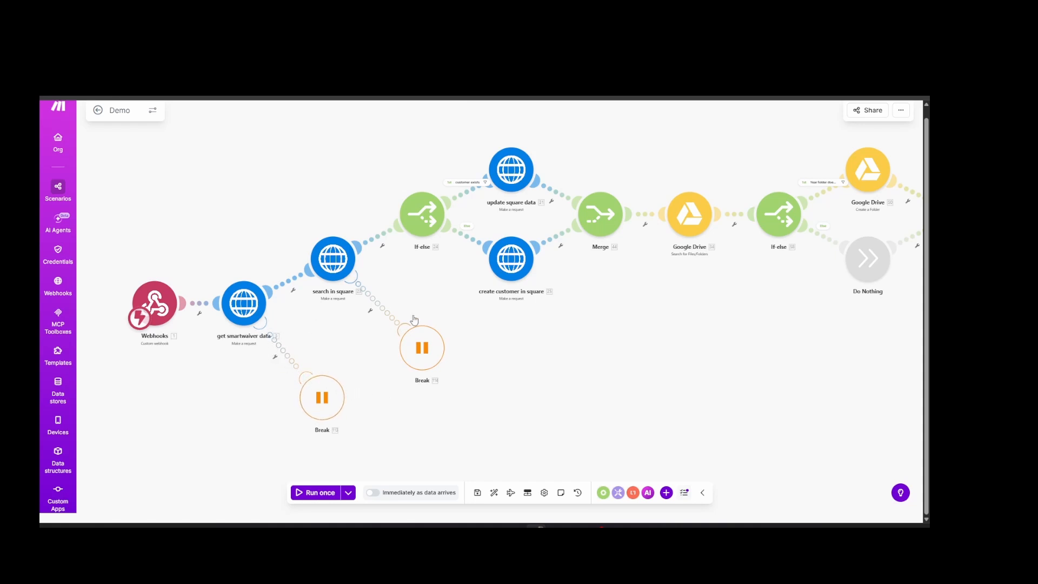
# - Examine the Square section of the scenario, from the customer search through the update and create branches to the merge
pyautogui.moveTo(326, 312); pyautogui.dragTo(288, 358)
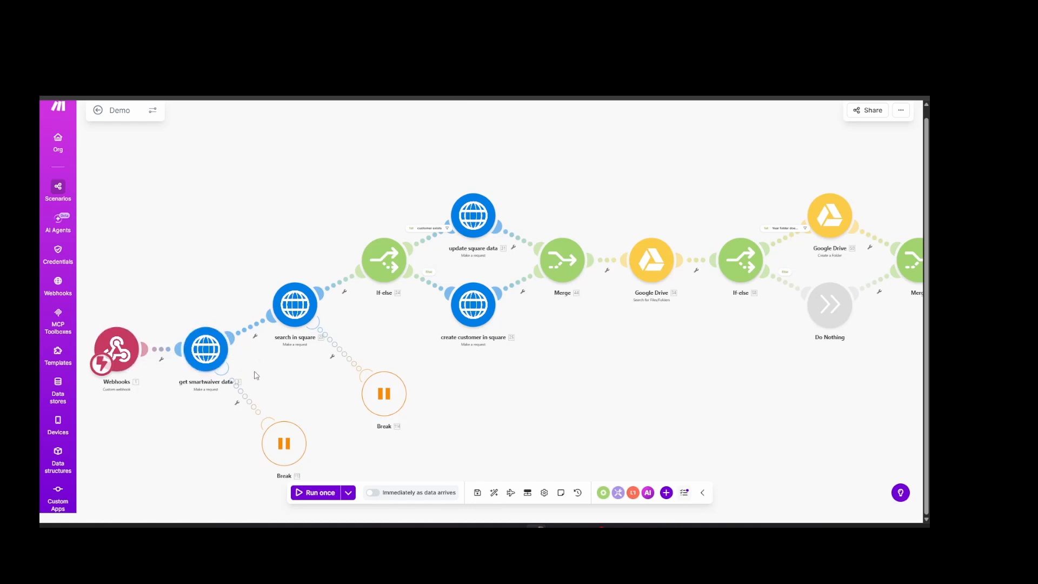
pyautogui.moveTo(256, 373); pyautogui.dragTo(209, 389)
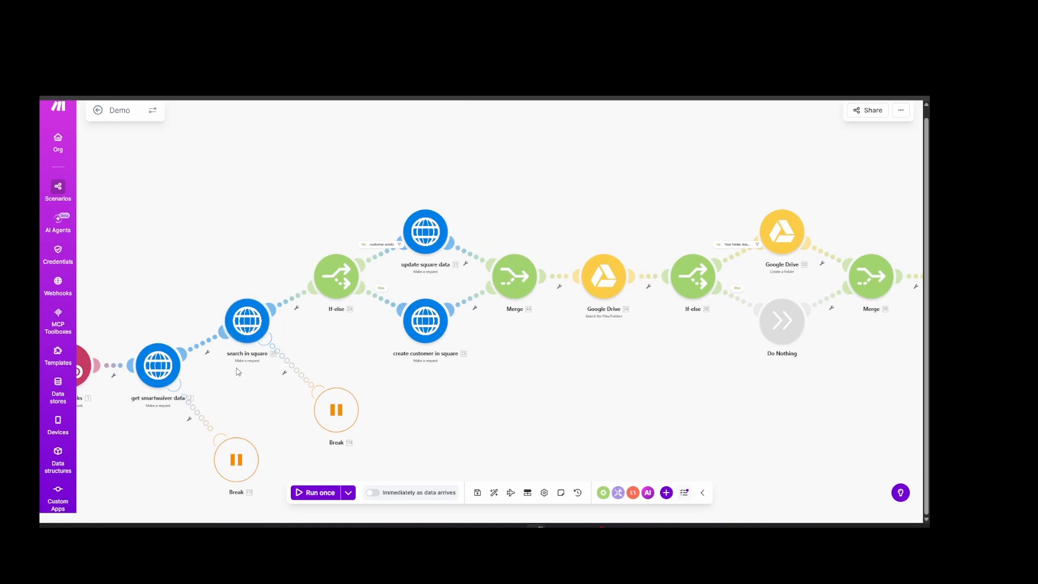
pyautogui.moveTo(305, 346); pyautogui.dragTo(249, 397)
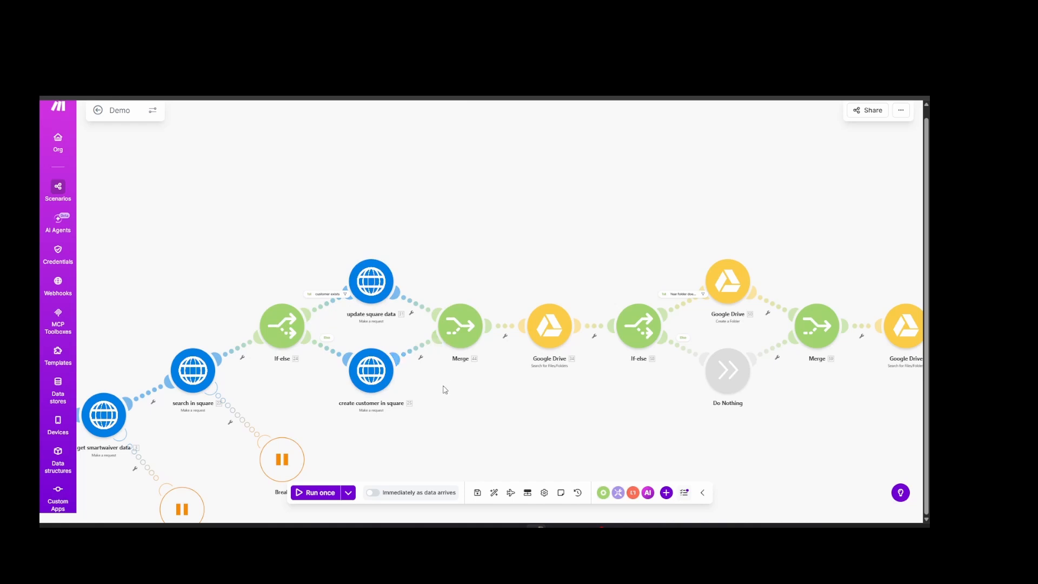
pyautogui.moveTo(445, 389); pyautogui.dragTo(419, 426)
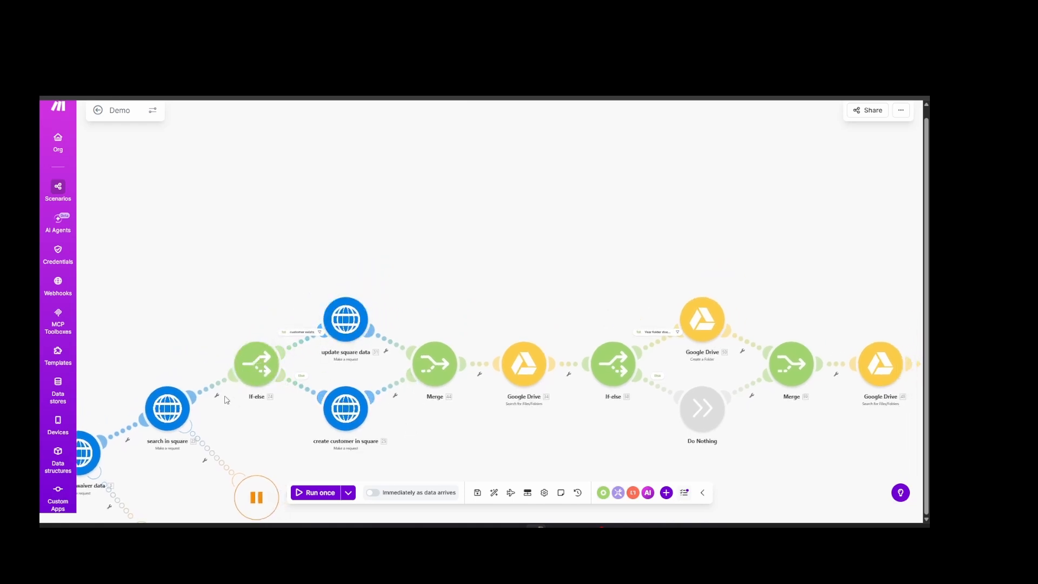
pyautogui.moveTo(460, 434); pyautogui.dragTo(279, 390)
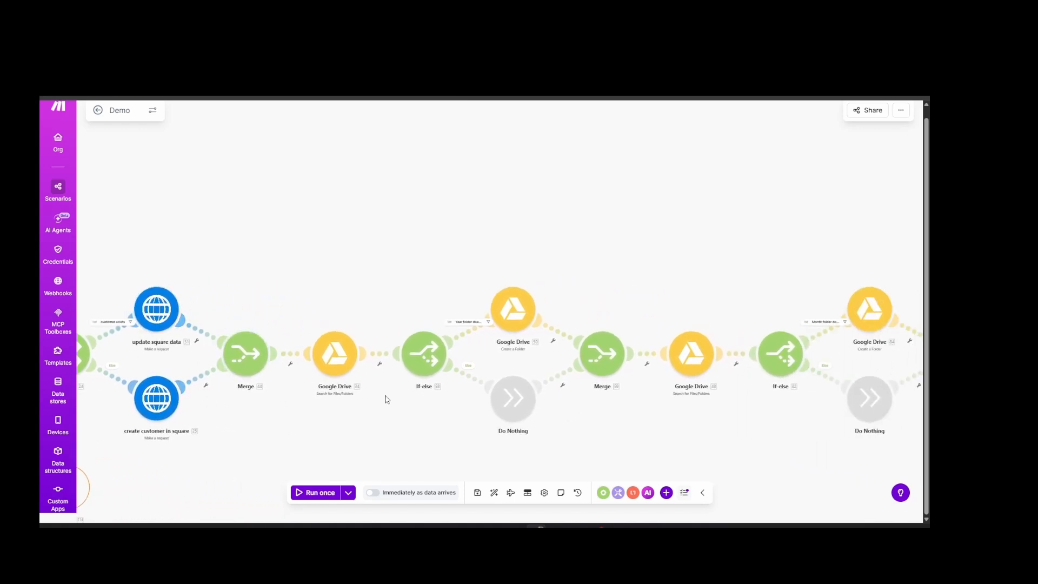
pyautogui.moveTo(403, 404); pyautogui.dragTo(387, 400)
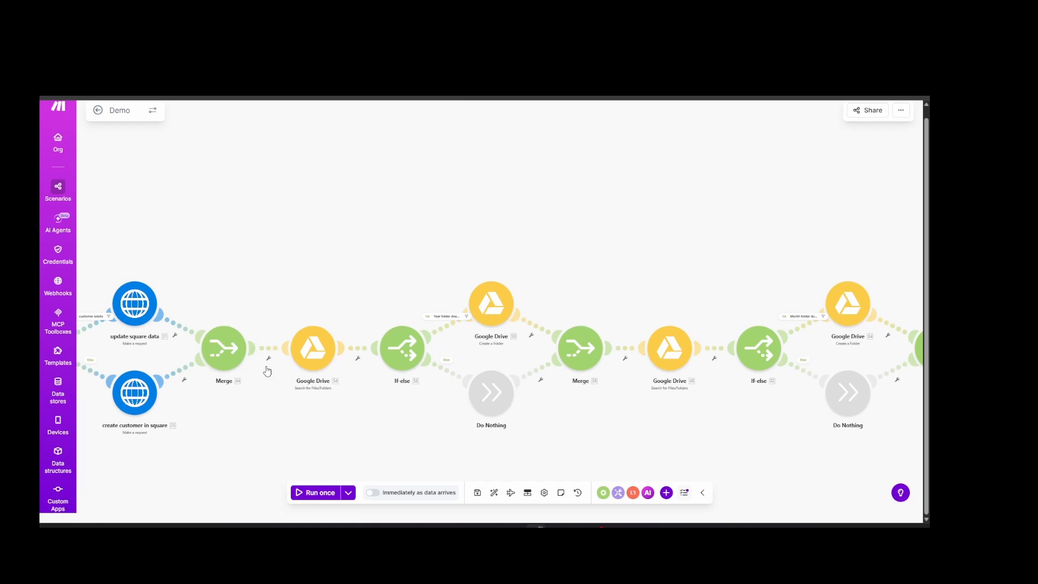
# - Examine the Google Drive year and month folder branches and the final upload, share link and Square modules
pyautogui.moveTo(658, 425); pyautogui.dragTo(613, 384)
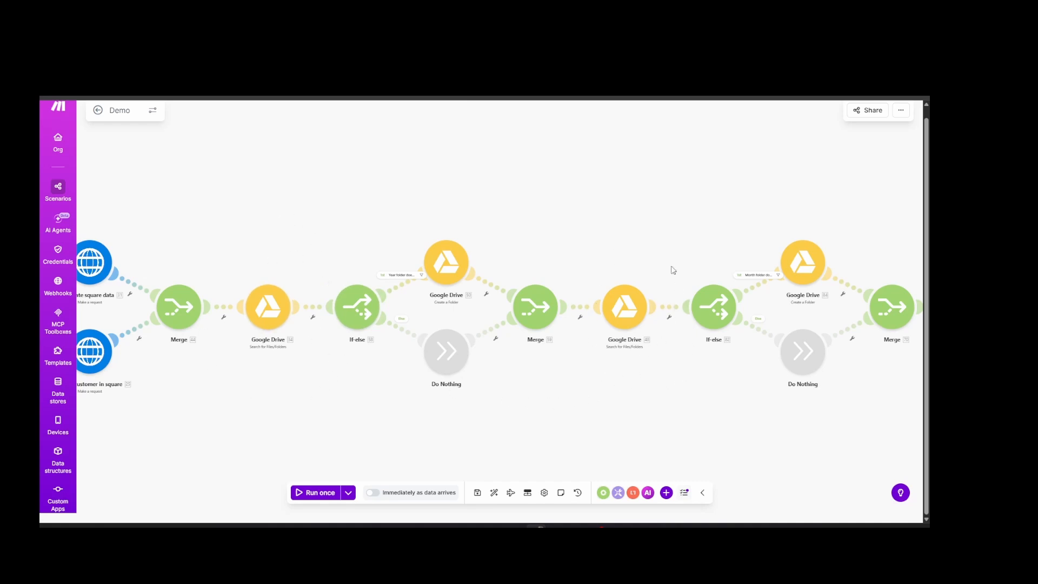
pyautogui.moveTo(742, 410); pyautogui.dragTo(619, 398)
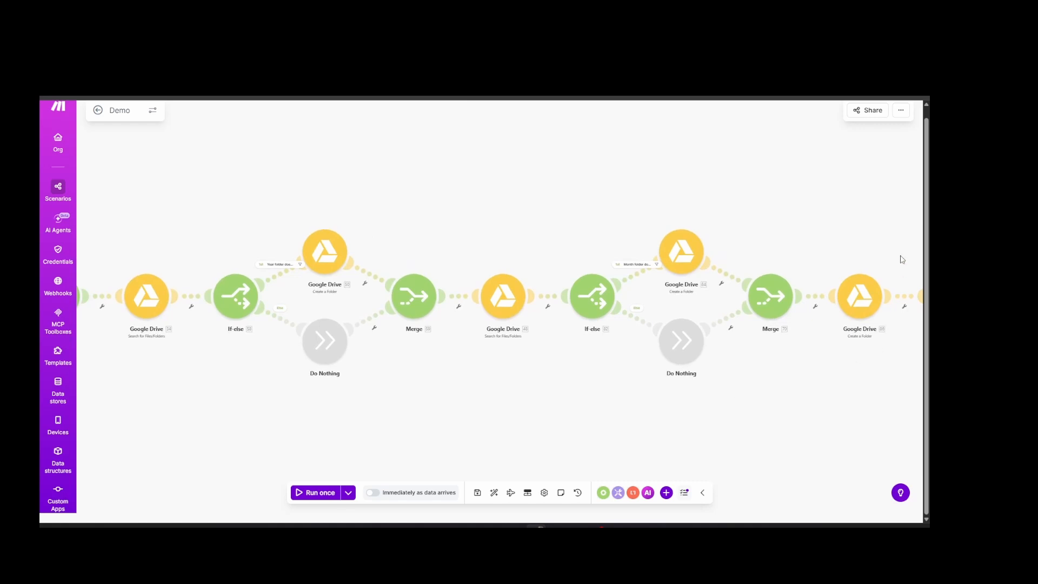
pyautogui.moveTo(280, 382); pyautogui.dragTo(395, 403)
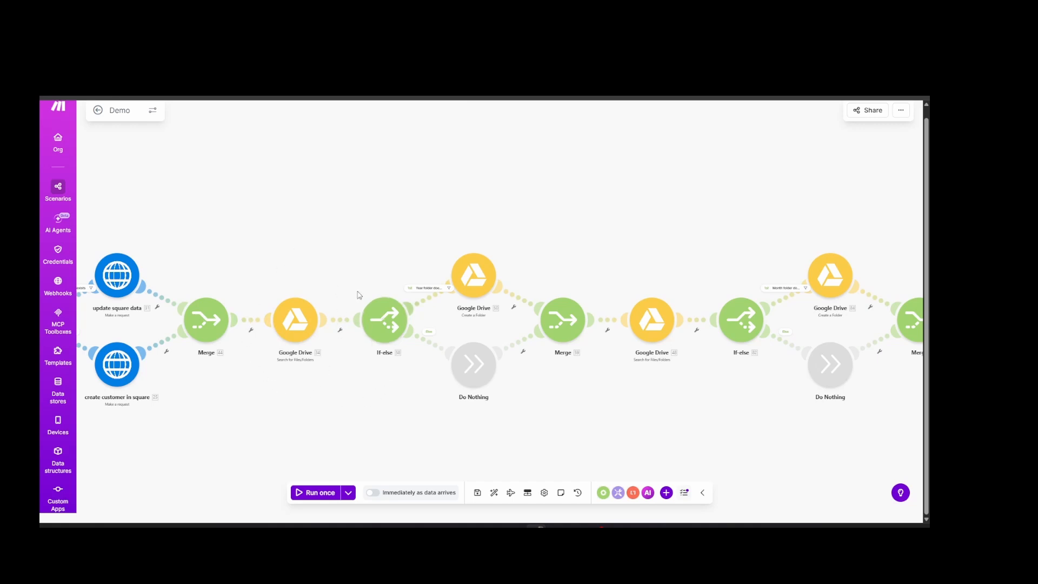
pyautogui.moveTo(391, 259); pyautogui.dragTo(314, 242)
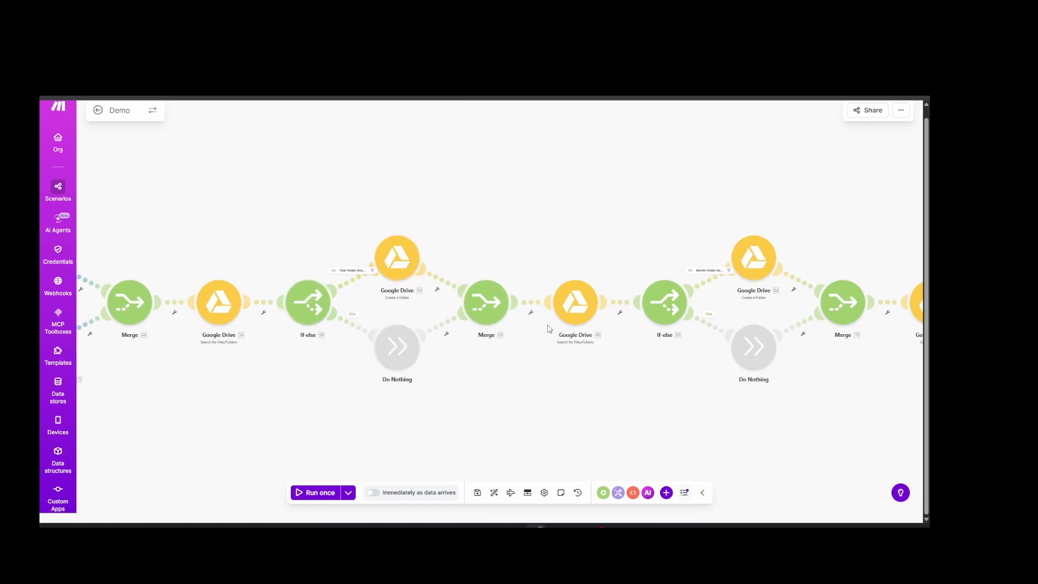
pyautogui.moveTo(550, 329); pyautogui.dragTo(428, 331)
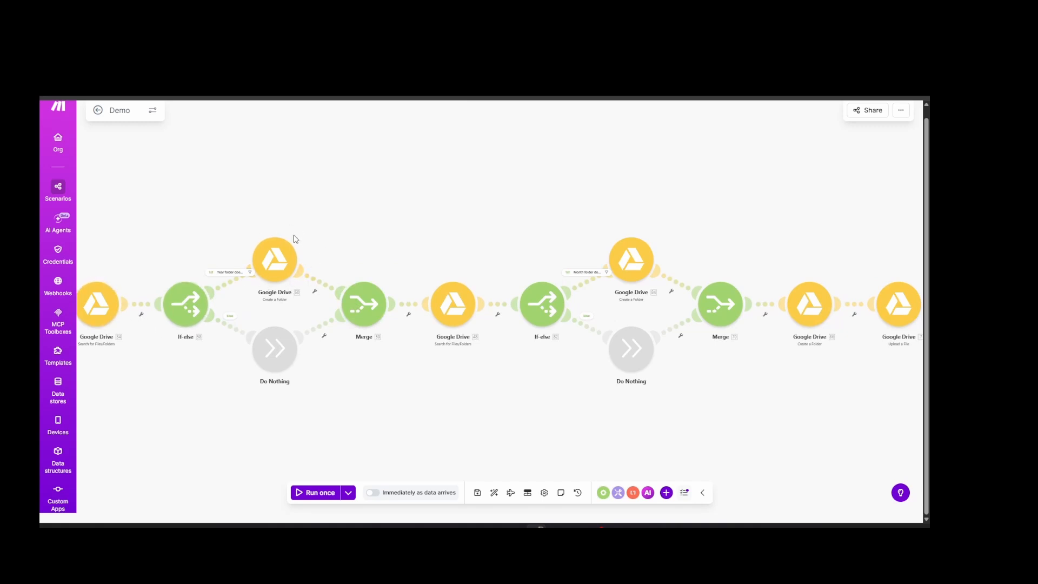
pyautogui.moveTo(510, 354); pyautogui.dragTo(424, 350)
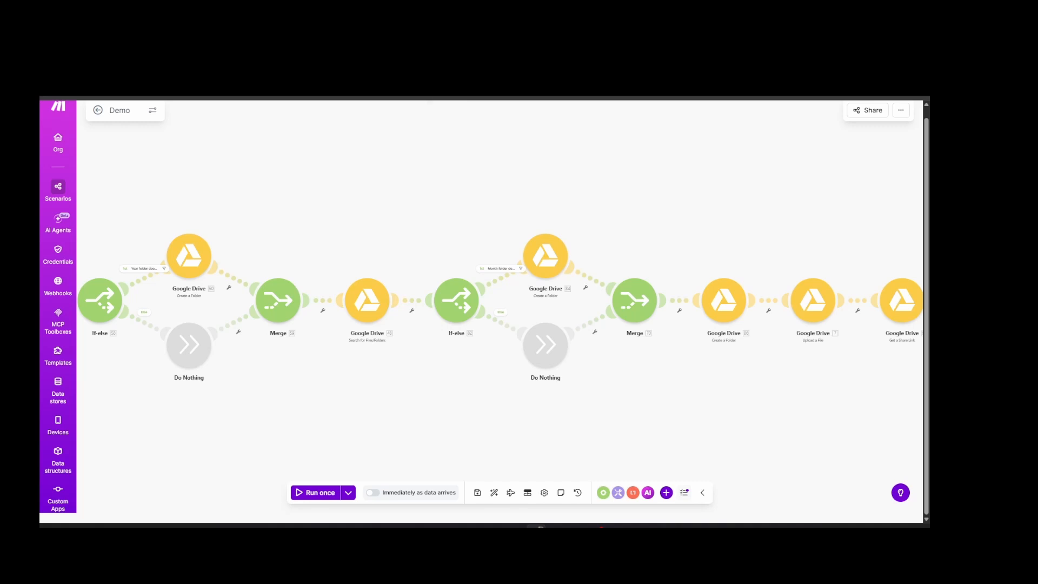
pyautogui.click(511, 54)
pyautogui.hscroll(3, 653, 391)
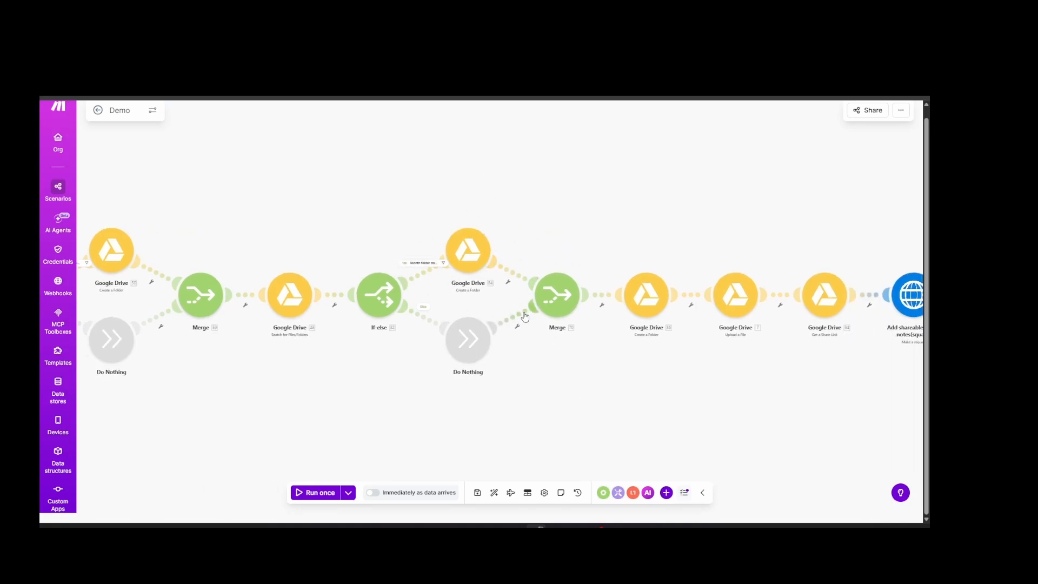
pyautogui.hscroll(3, 580, 261)
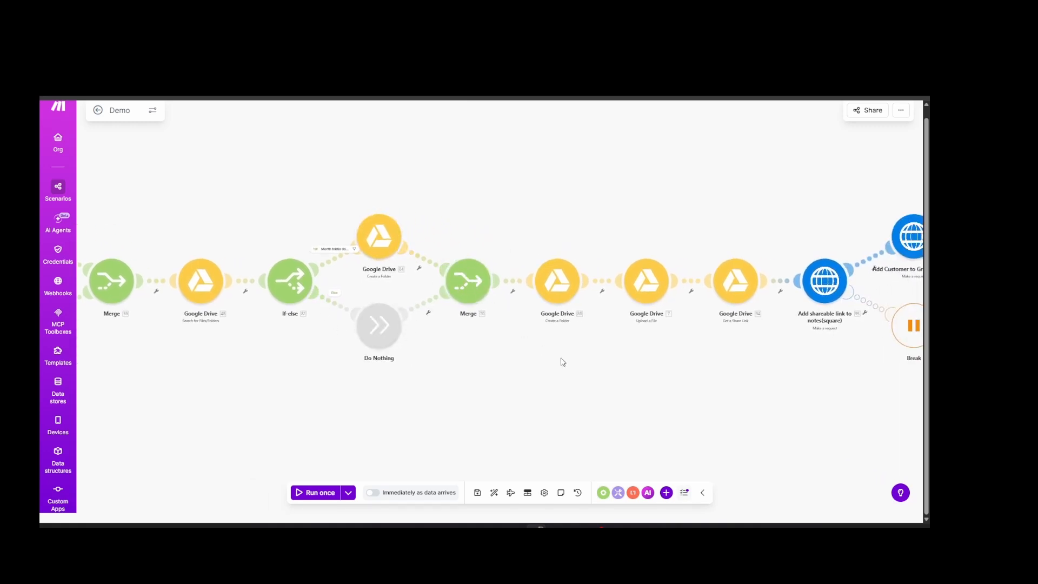
pyautogui.hscroll(3, 575, 371)
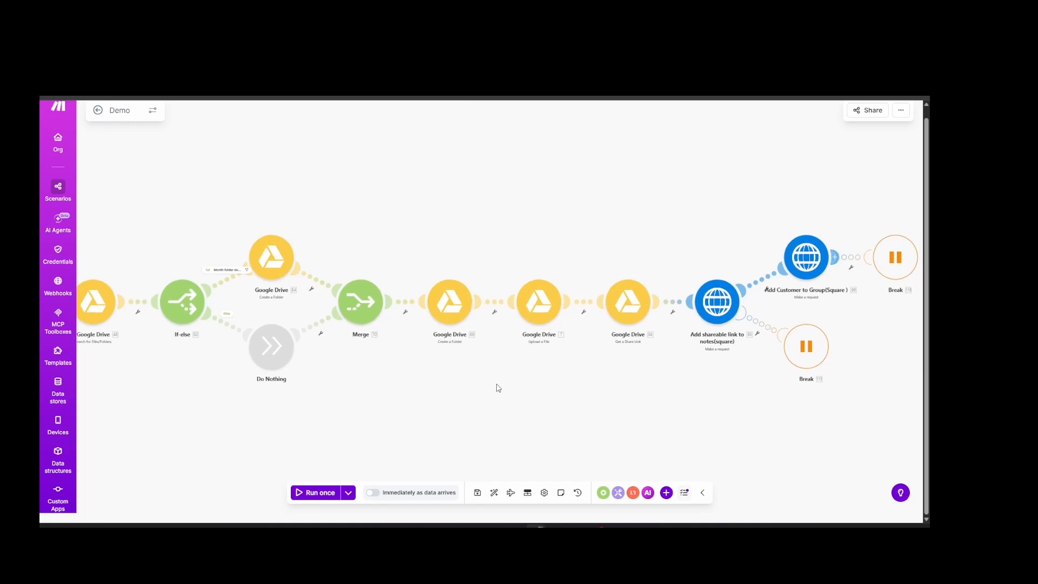
pyautogui.hscroll(2, 528, 366)
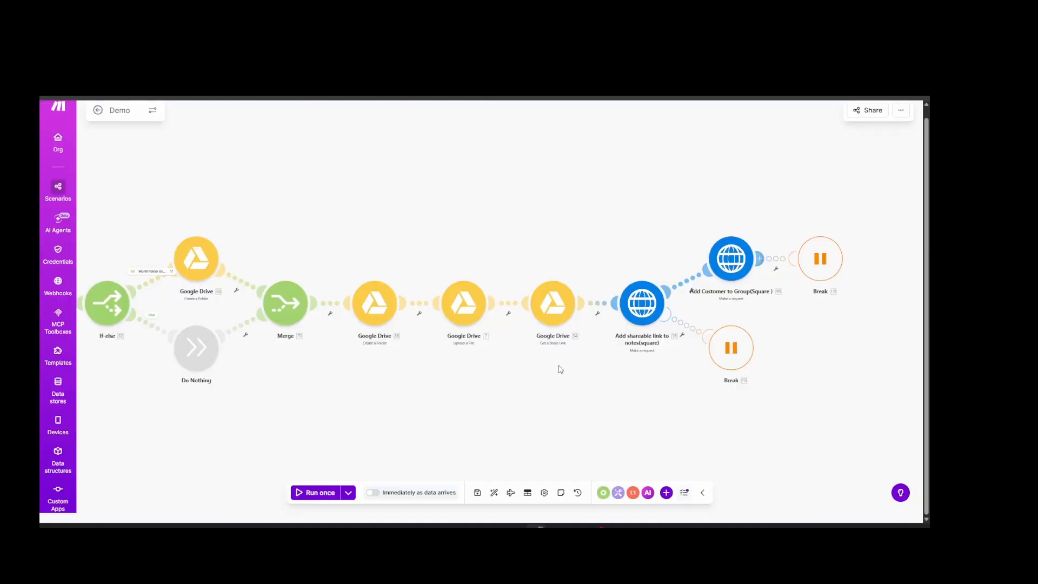
# - Examine the folder location, file name and data mapping of the Google Drive "Upload a File" module
pyautogui.moveTo(570, 377); pyautogui.dragTo(396, 340)
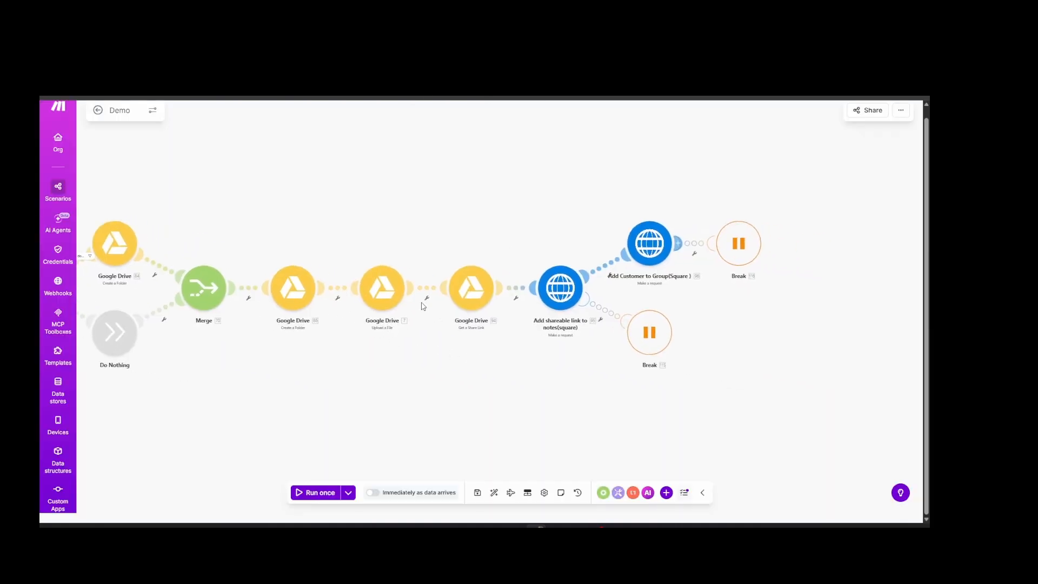
pyautogui.click(382, 289)
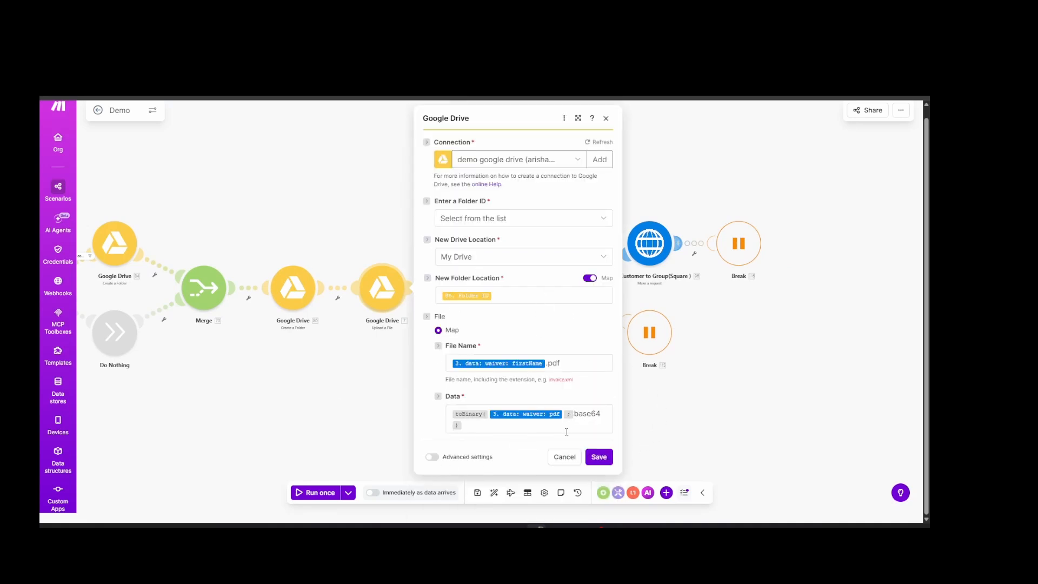
pyautogui.click(328, 354)
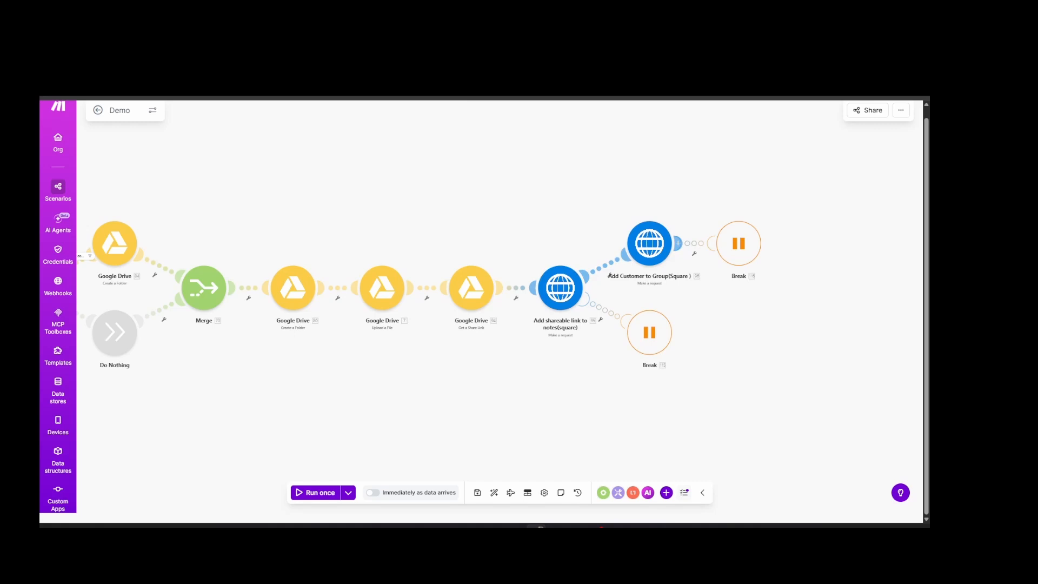
# - Switch to the Square customer directory and look through the available smart and manual customer groups
pyautogui.hotkey('ctrl', 'Tab')
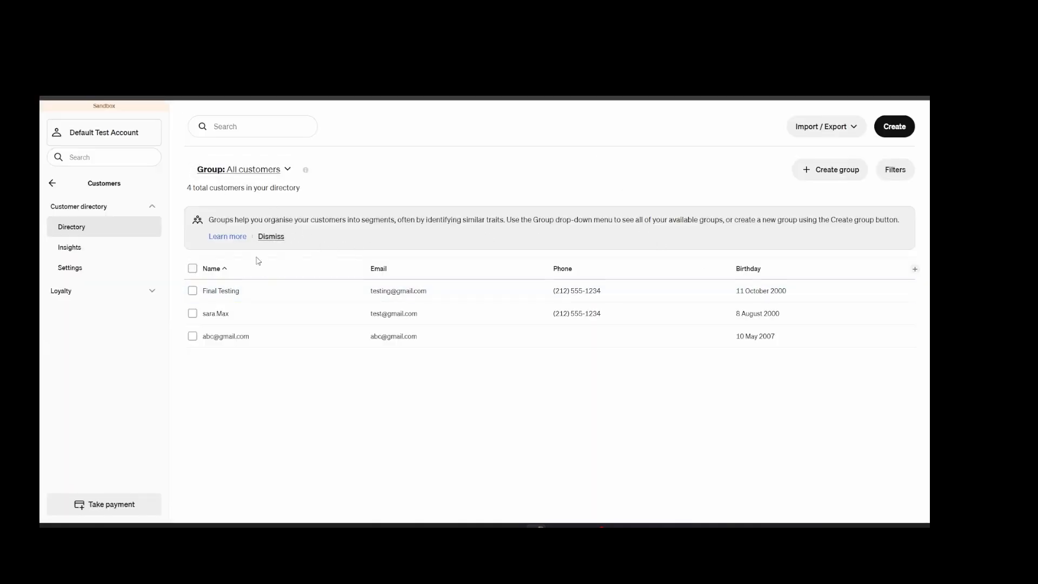
pyautogui.click(255, 170)
pyautogui.scroll(-1, 303, 312)
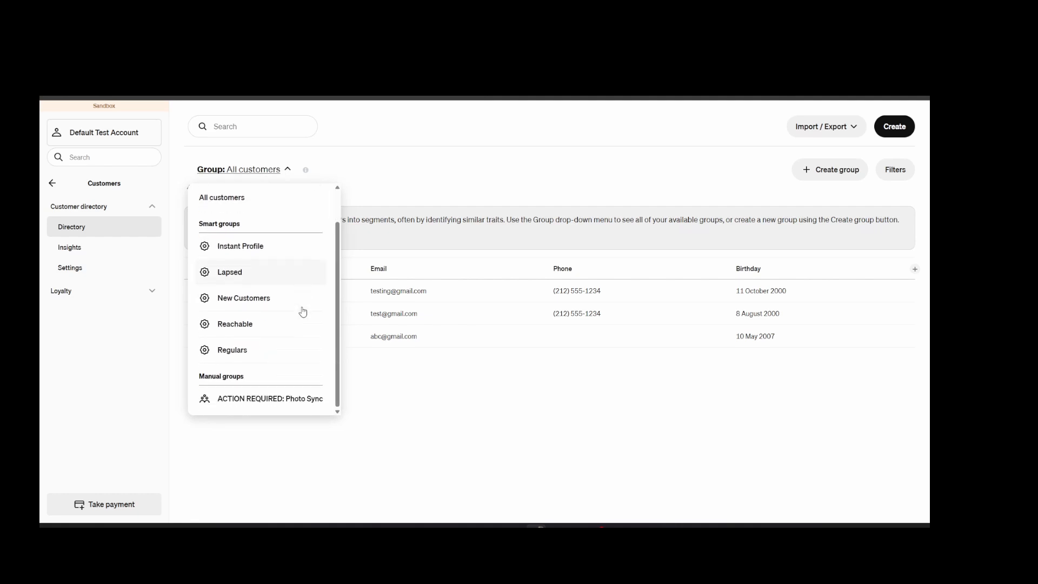
pyautogui.click(479, 455)
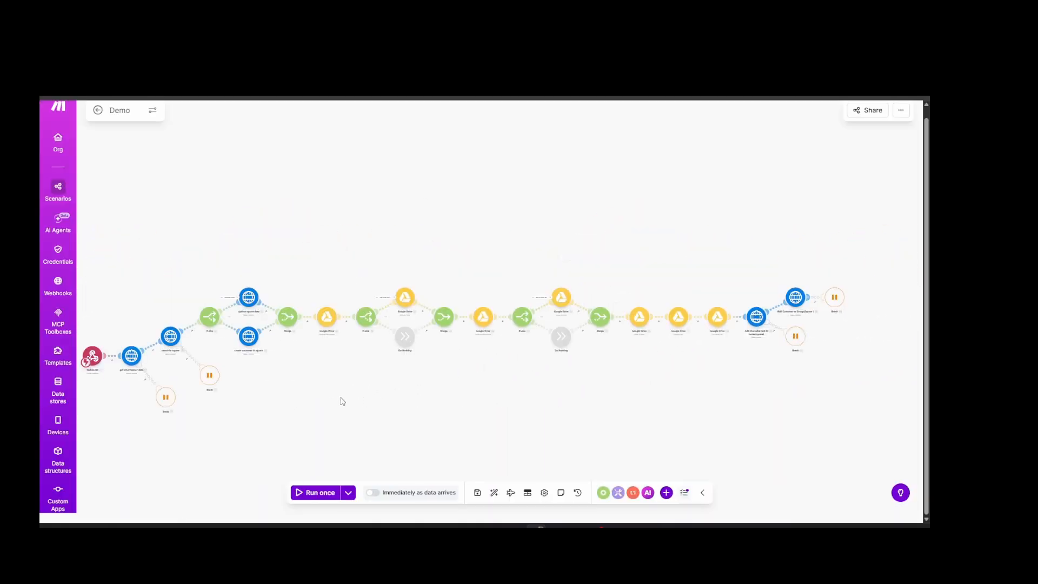
# - Run the Demo scenario once and switch to the Smartwaiver demo form
pyautogui.scroll(3, 177, 327)
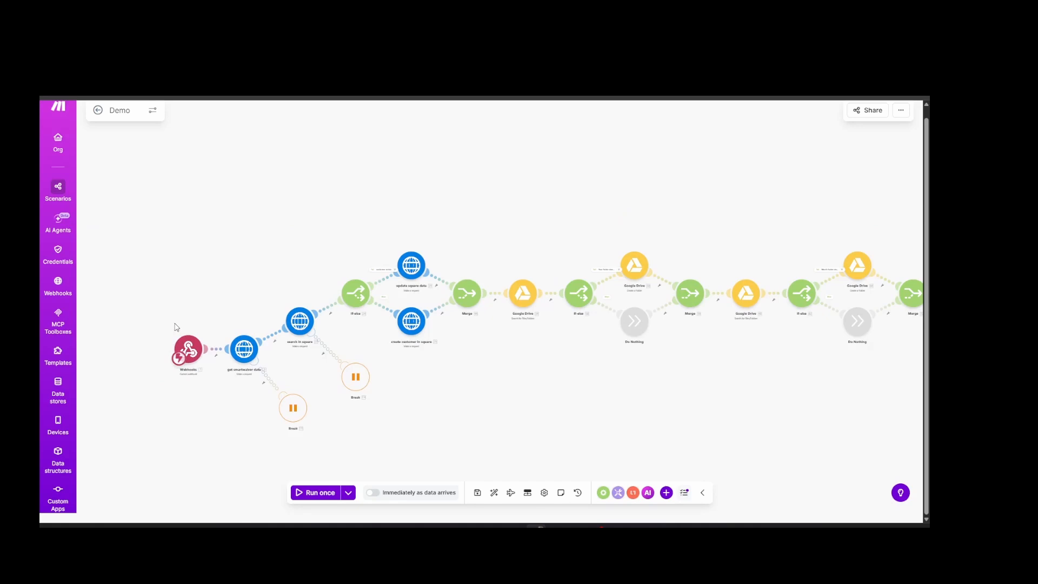
pyautogui.click(311, 493)
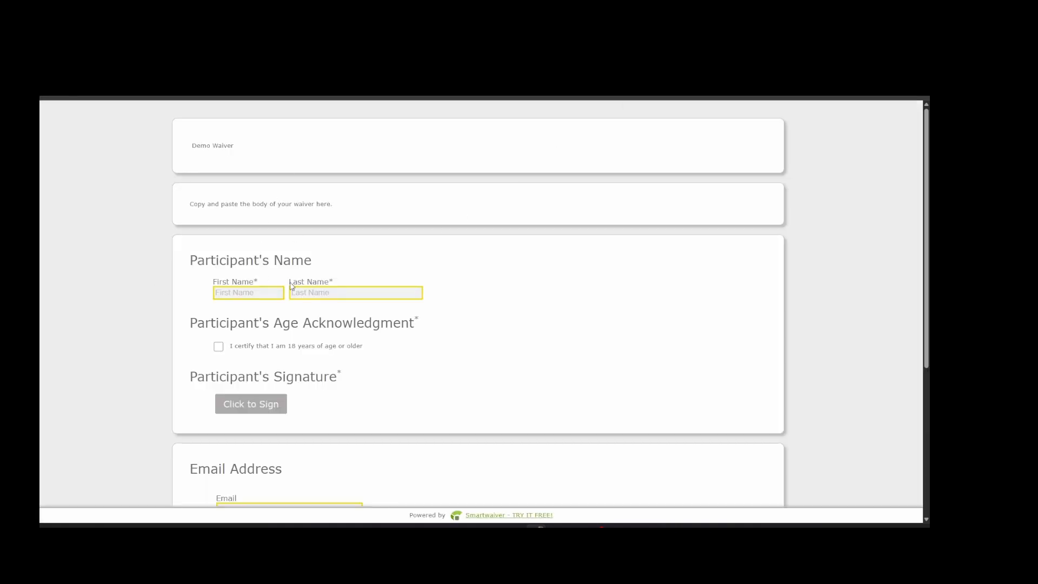
# - Fill in the participant's first and last name on the Demo Waiver and certify being 18 years of age or older
pyautogui.click(253, 297)
pyautogui.write('John')
pyautogui.press('Tab')
pyautogui.write('doe')
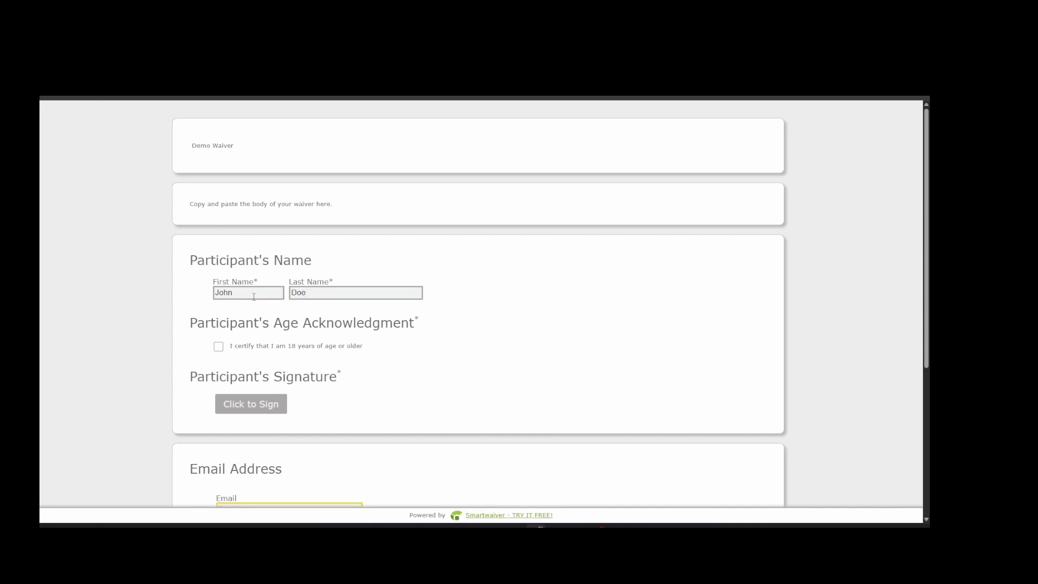
pyautogui.click(218, 346)
# - Sign the waiver by drawing the participant's first name freehand in the signature area and apply the signature
pyautogui.scroll(-2, 271, 346)
pyautogui.click(253, 320)
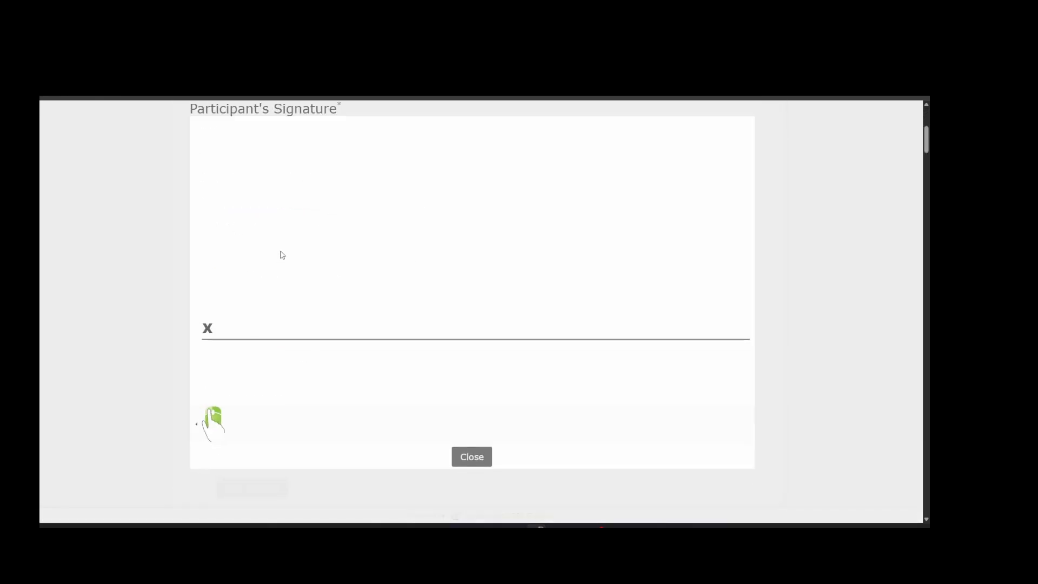
pyautogui.moveTo(287, 201)
pyautogui.mouseDown()
pyautogui.moveTo(269, 236)
pyautogui.moveTo(303, 202)
pyautogui.moveTo(319, 236)
pyautogui.mouseUp()
pyautogui.click(325, 199)
pyautogui.moveTo(325, 199)
pyautogui.mouseDown()
pyautogui.moveTo(351, 230)
pyautogui.moveTo(384, 224)
pyautogui.mouseUp()
pyautogui.click(638, 424)
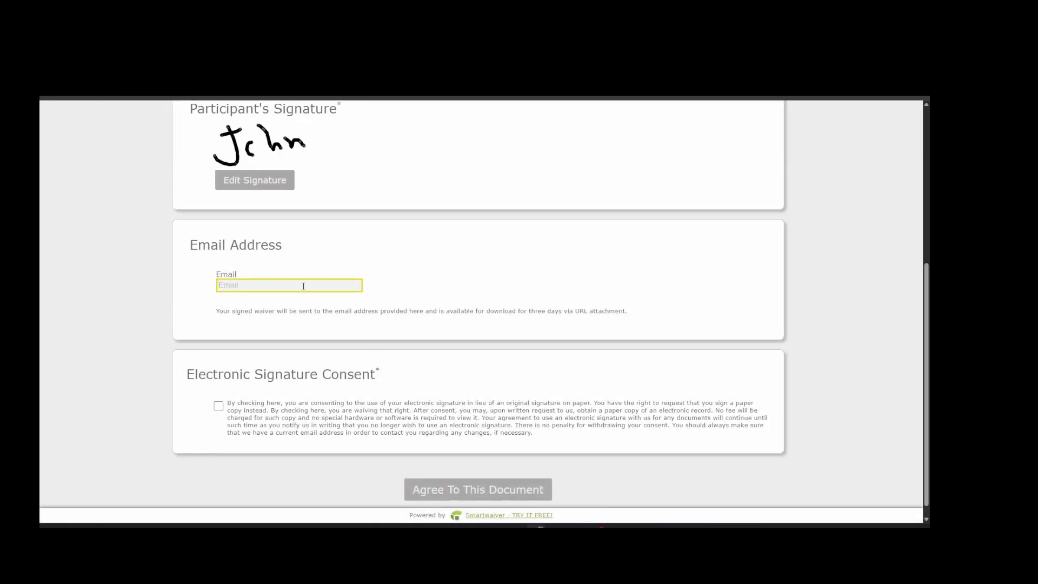
# - Enter the participant's email address in the waiver and consent to the use of an electronic signature
pyautogui.press('super+v')
pyautogui.scroll(-5, 282, 449)
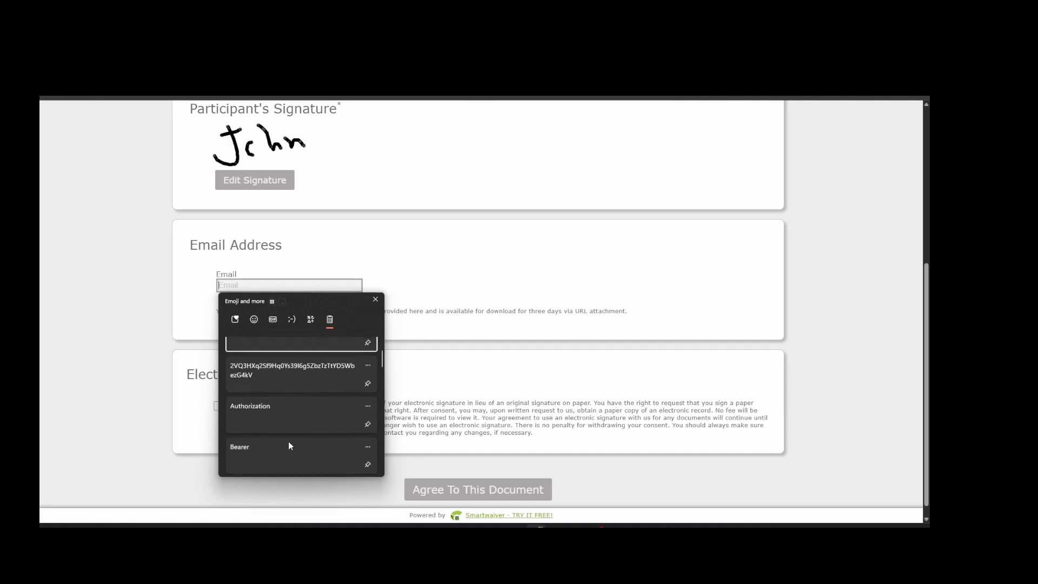
pyautogui.click(329, 407)
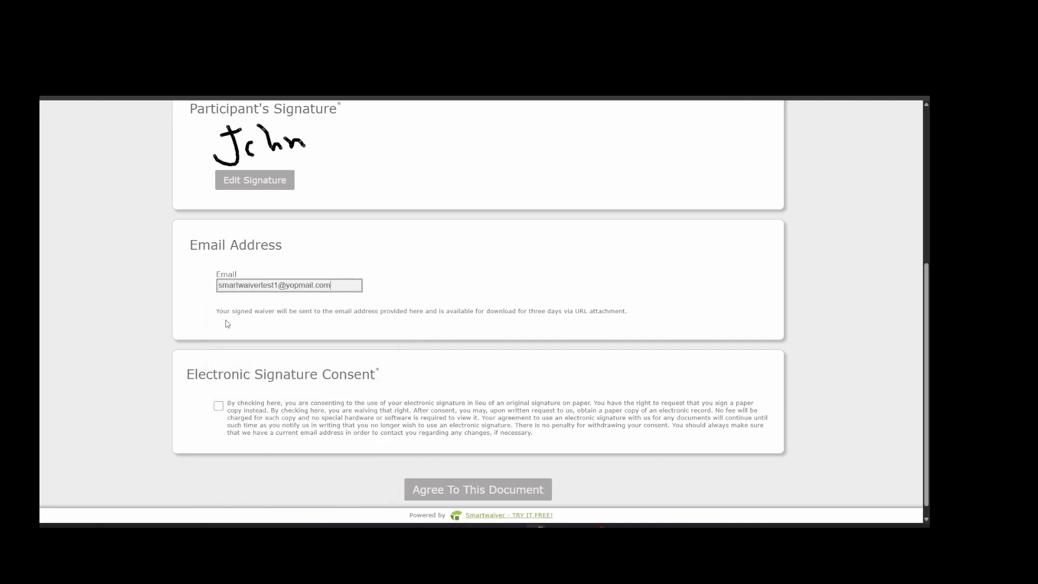
pyautogui.click(218, 406)
pyautogui.scroll(-1, 465, 368)
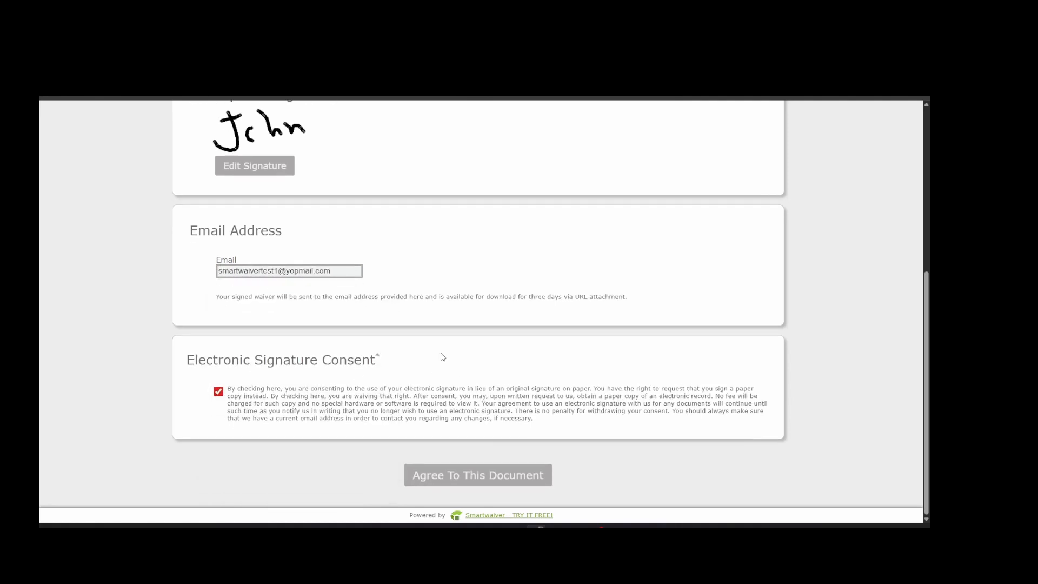
# - Review the entries on the Demo Waiver and submit it by agreeing to the document
pyautogui.moveTo(333, 272); pyautogui.dragTo(211, 276)
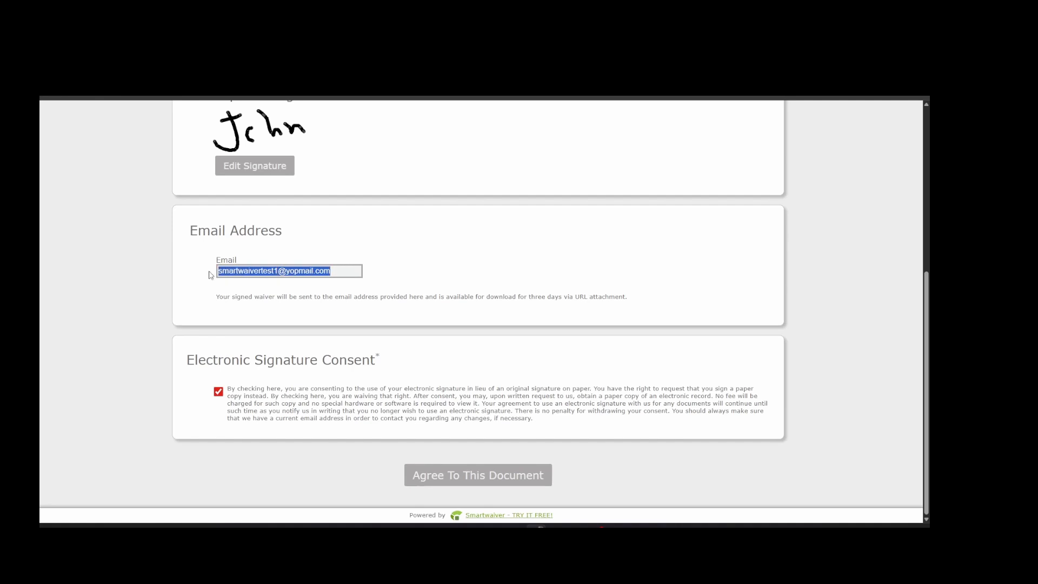
pyautogui.scroll(3, 380, 190)
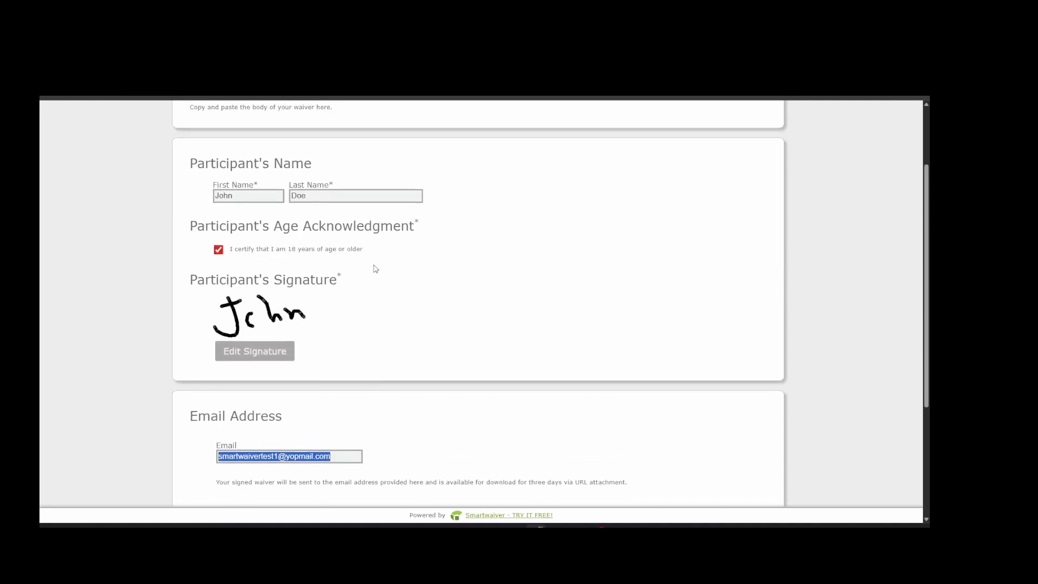
pyautogui.scroll(-3, 376, 269)
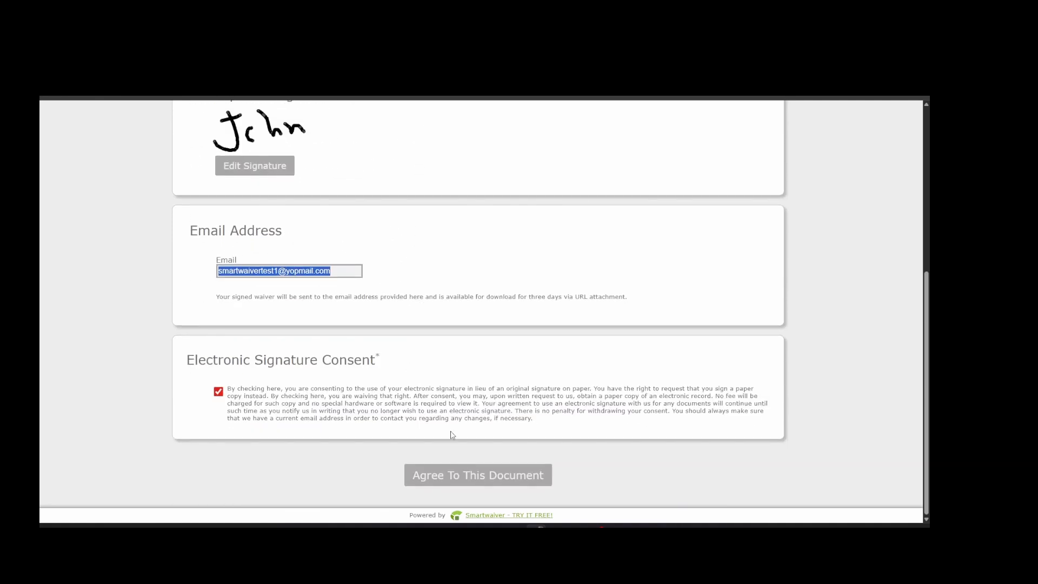
pyautogui.click(515, 482)
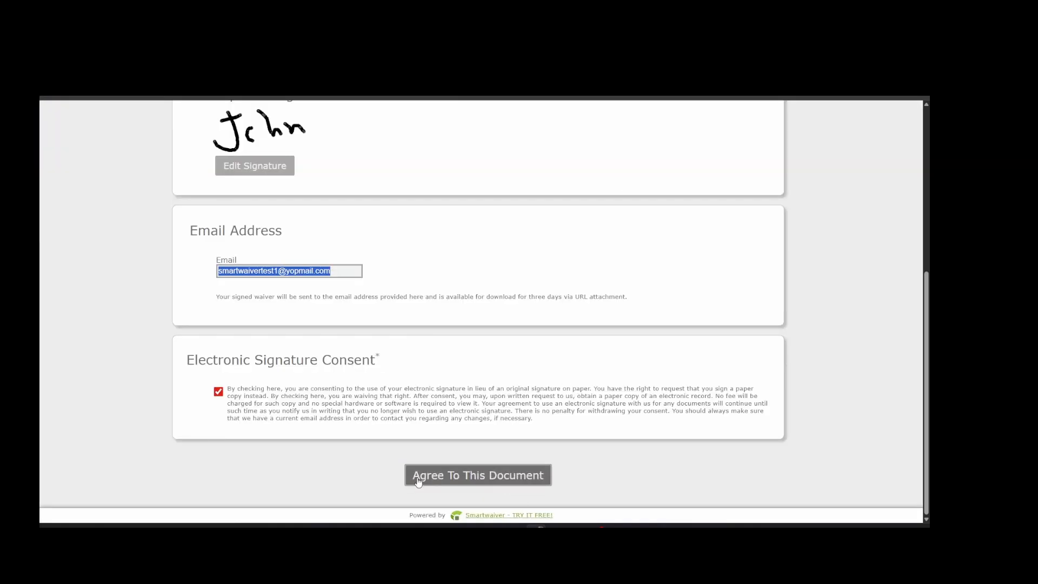
pyautogui.click(481, 488)
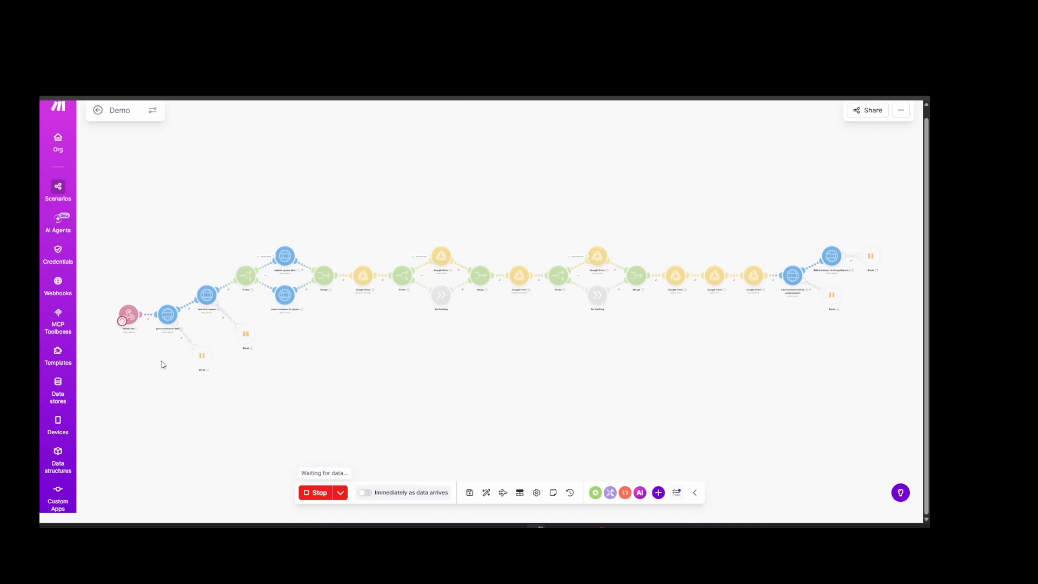
# - Follow the running Demo scenario from the webhook through to the final Square modules
pyautogui.scroll(3, 145, 340)
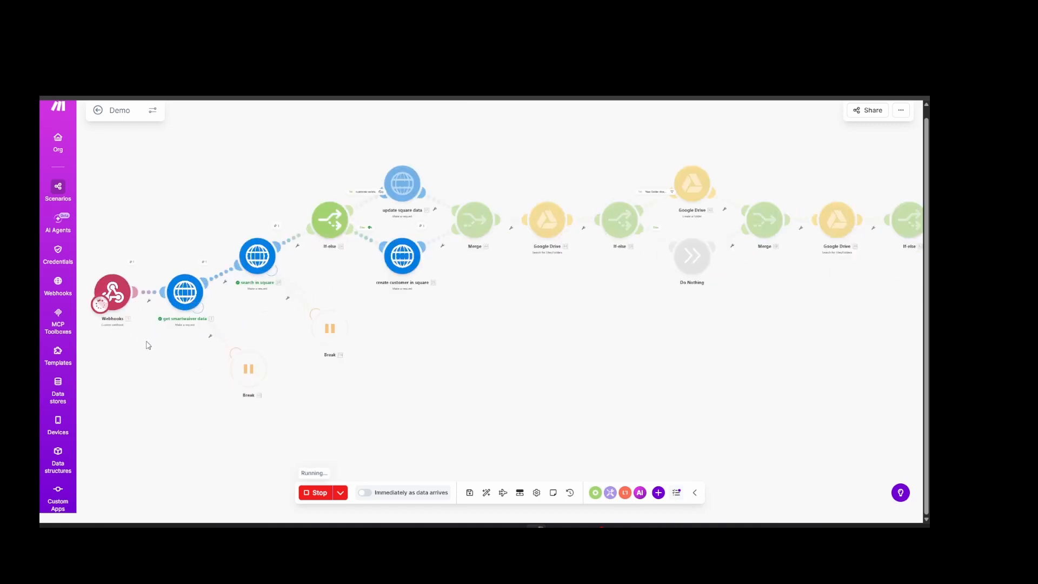
pyautogui.moveTo(146, 342); pyautogui.dragTo(264, 329)
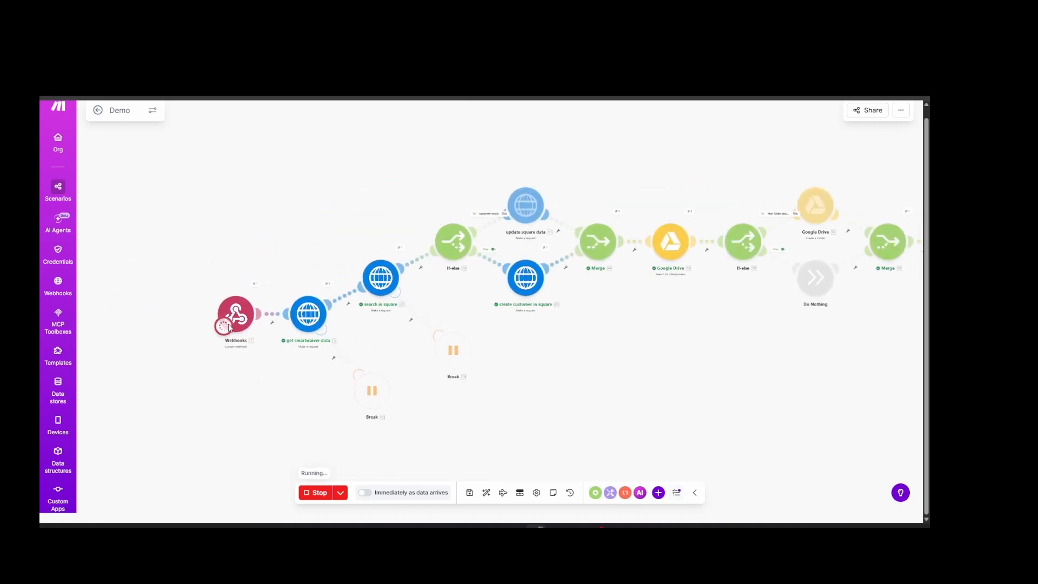
pyautogui.moveTo(778, 353); pyautogui.dragTo(611, 394)
pyautogui.scroll(-3, 656, 397)
pyautogui.moveTo(731, 409); pyautogui.dragTo(487, 368)
pyautogui.moveTo(721, 336); pyautogui.dragTo(552, 319)
pyautogui.scroll(3, 592, 332)
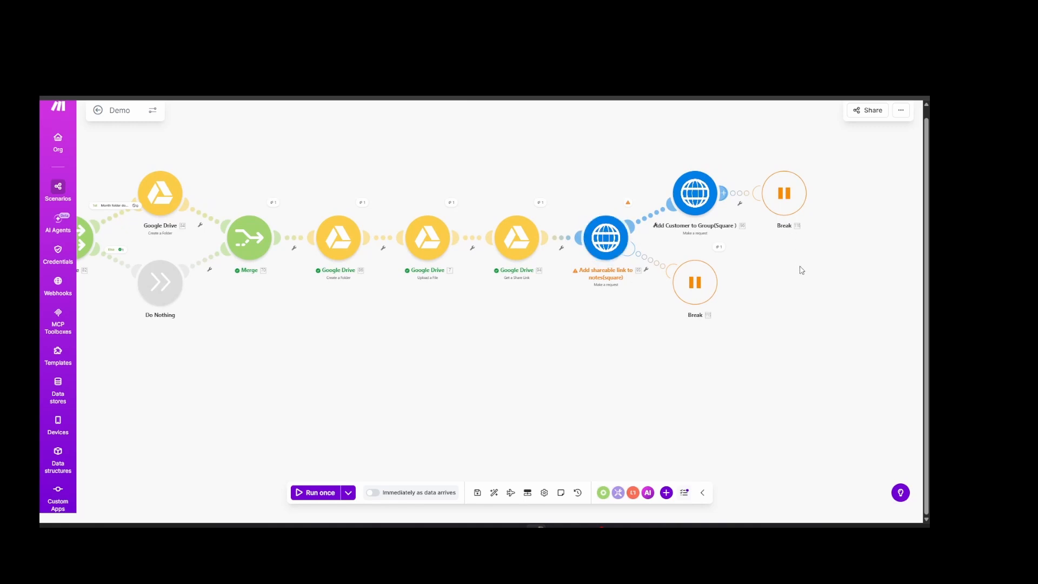
# - Examine the run details of the Add shareable link to notes(square) module, then close them
pyautogui.click(627, 211)
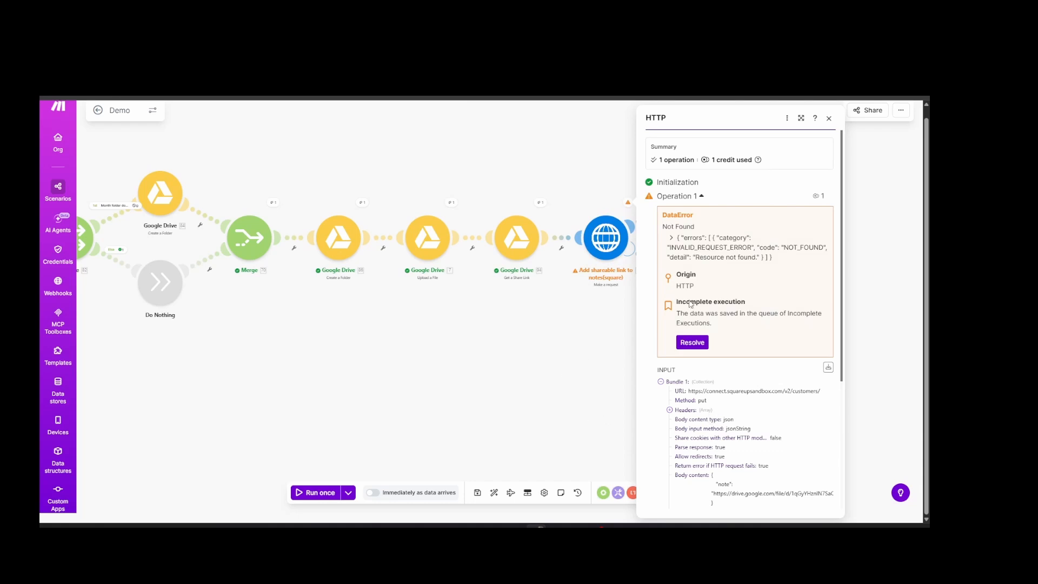
pyautogui.moveTo(584, 362); pyautogui.dragTo(416, 357)
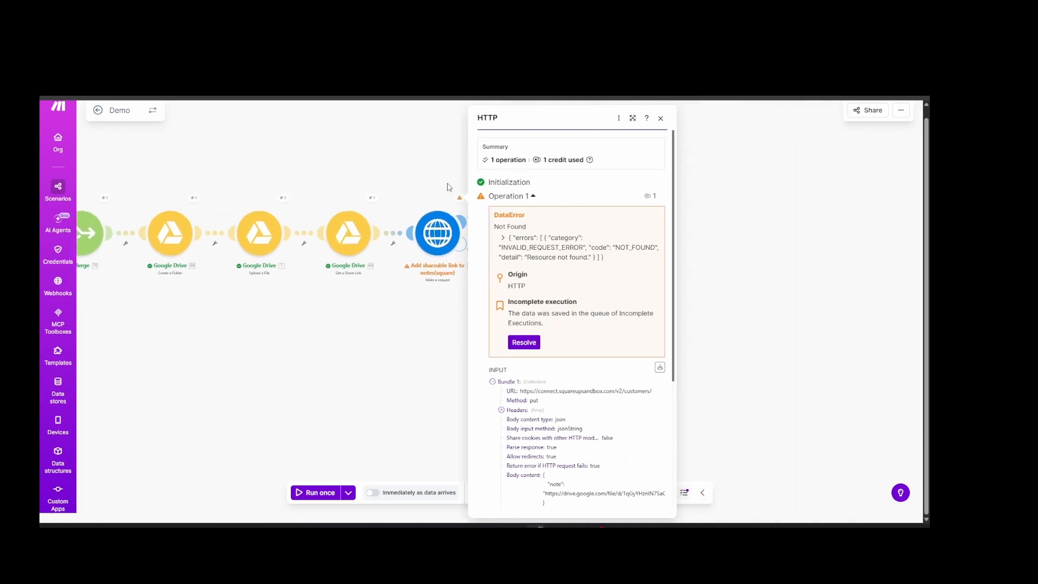
pyautogui.click(435, 351)
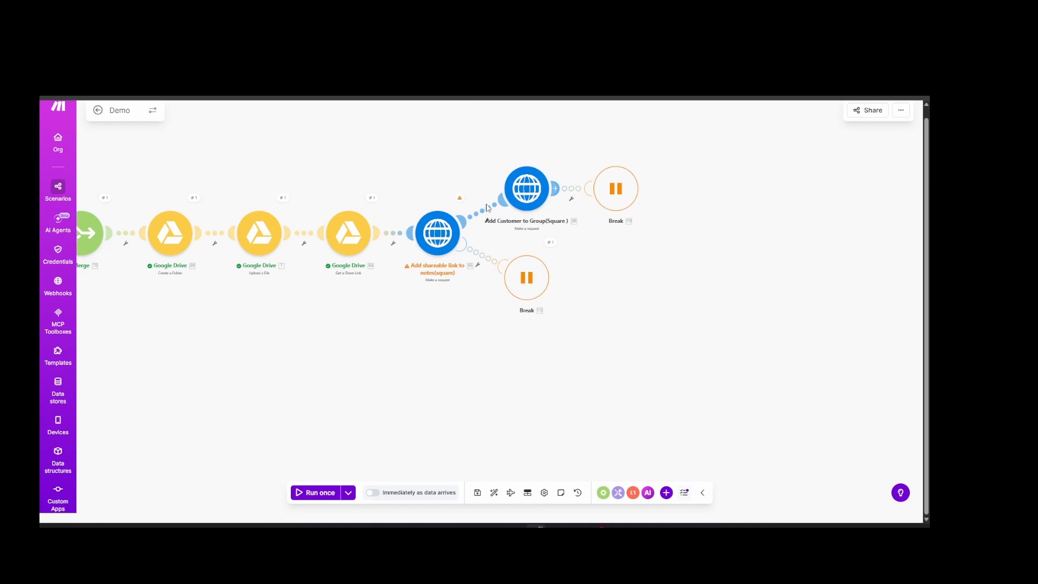
# - Compare the request settings of the Add shareable link to notes(square) module with the input bundle of its run
pyautogui.click(437, 238)
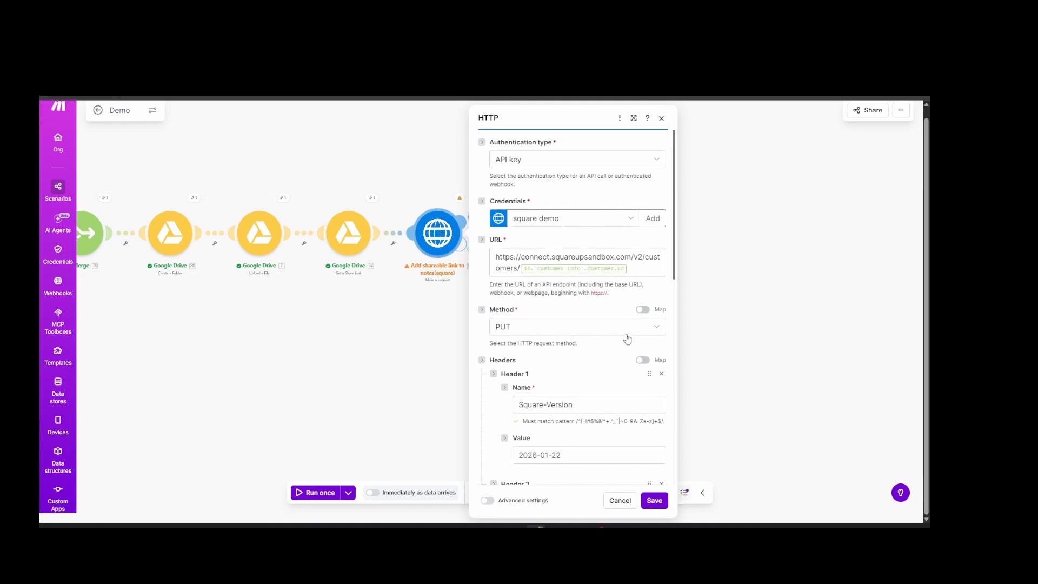
pyautogui.scroll(-6, 609, 400)
pyautogui.scroll(5, 599, 404)
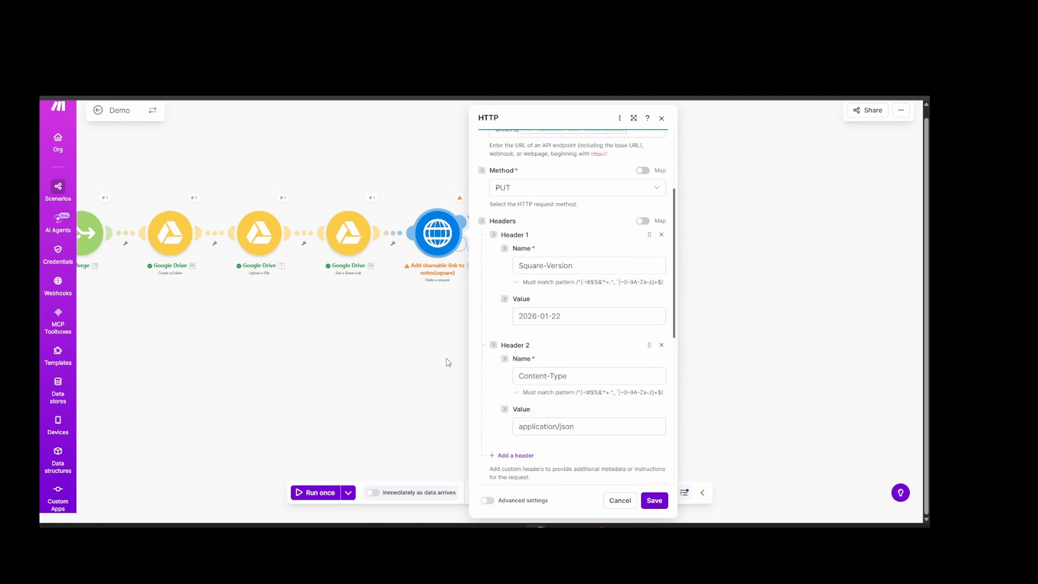
pyautogui.click(432, 350)
pyautogui.click(459, 197)
pyautogui.scroll(-3, 568, 296)
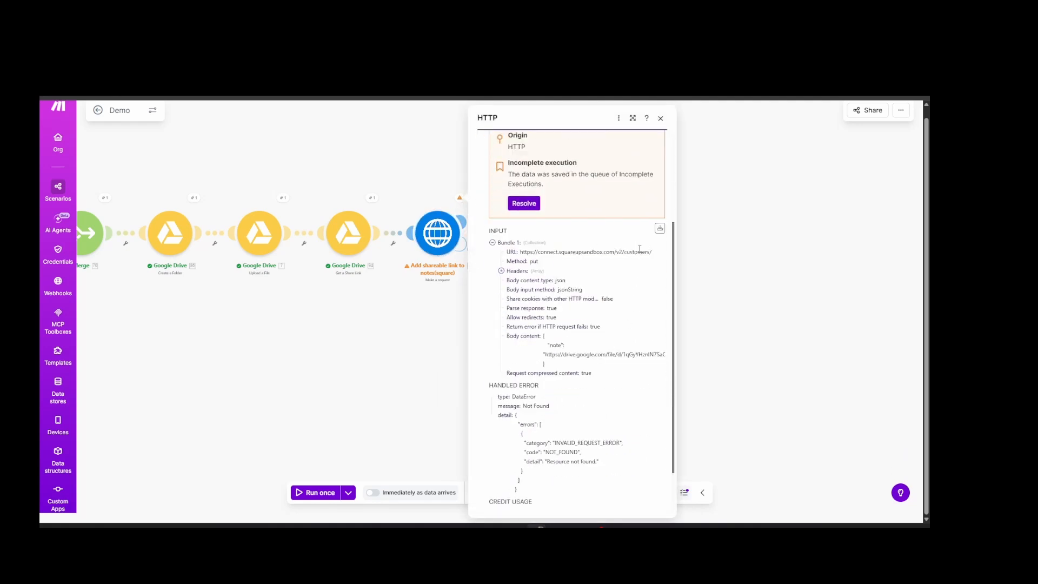
# - Inspect the customer ID mapping in the shareable link module's URL and return to the search in square module
pyautogui.click(435, 235)
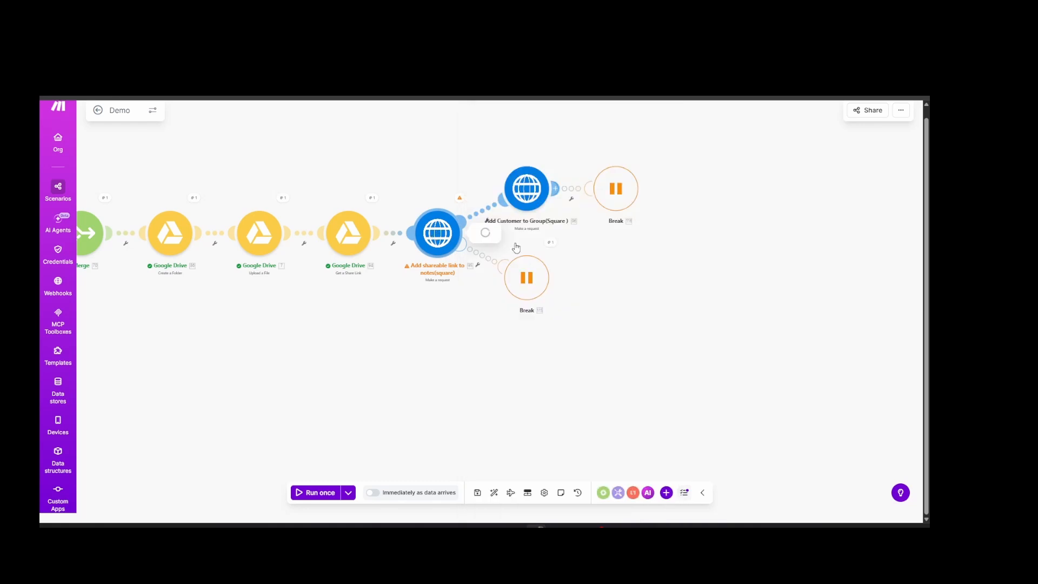
pyautogui.click(640, 269)
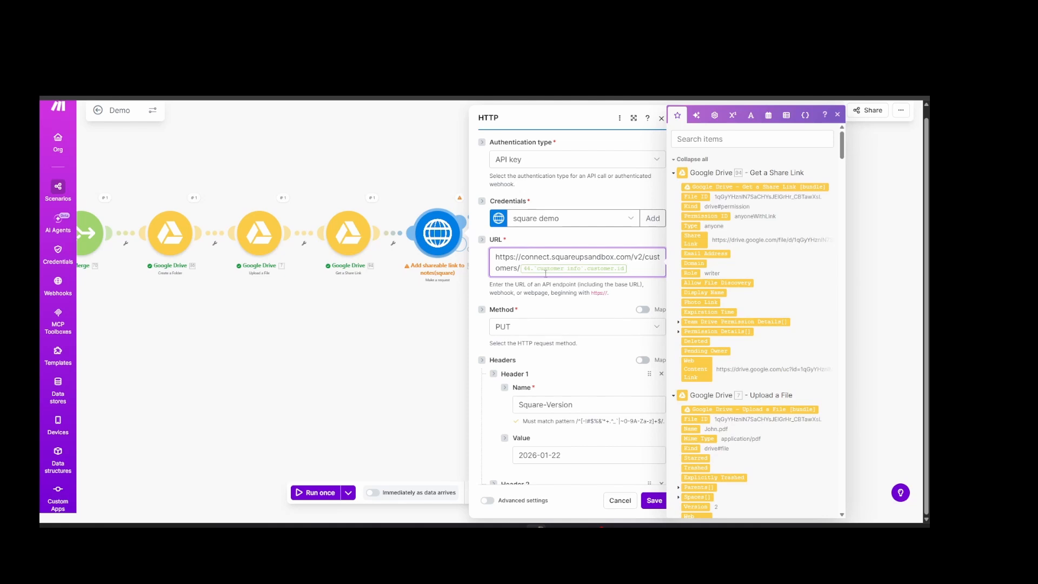
pyautogui.scroll(-2, 314, 347)
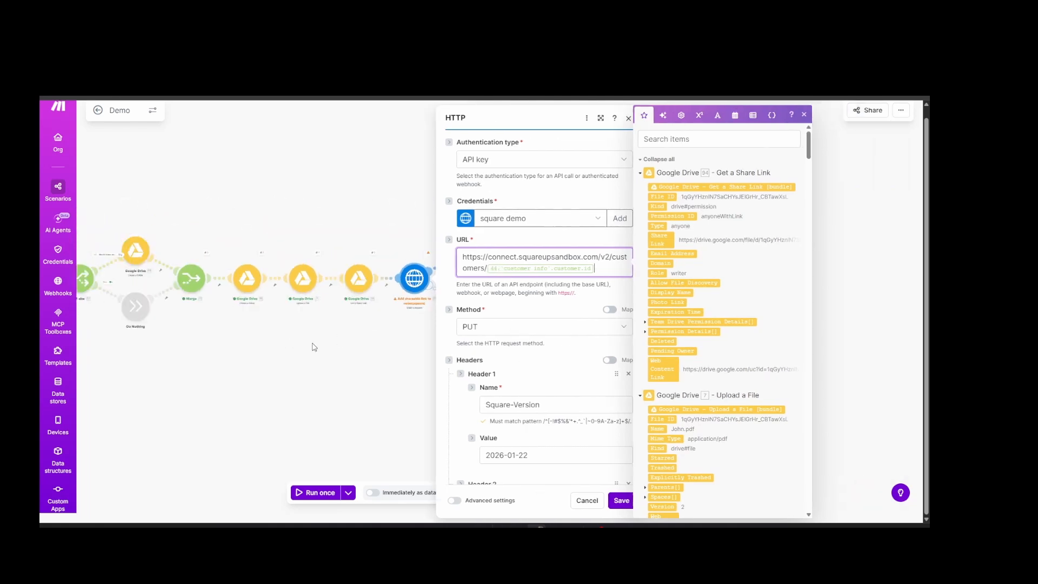
pyautogui.scroll(-3, 227, 308)
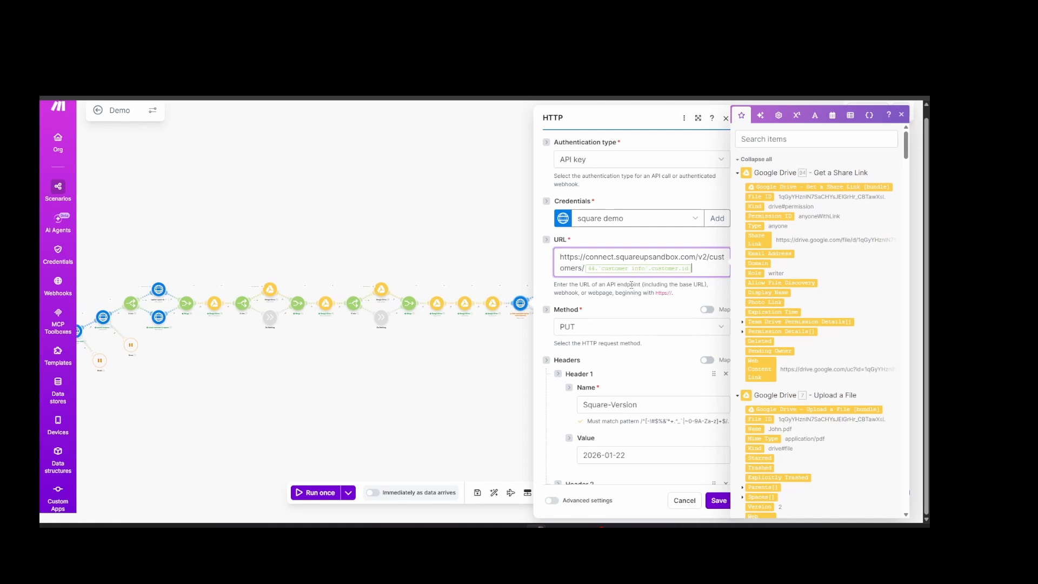
pyautogui.moveTo(195, 386); pyautogui.dragTo(207, 404)
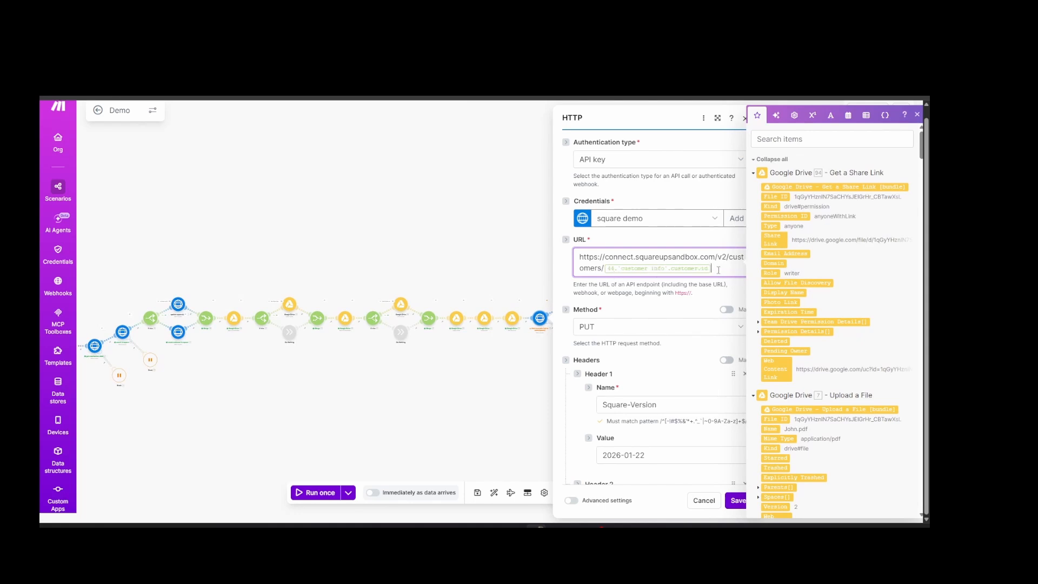
pyautogui.moveTo(225, 401); pyautogui.dragTo(322, 420)
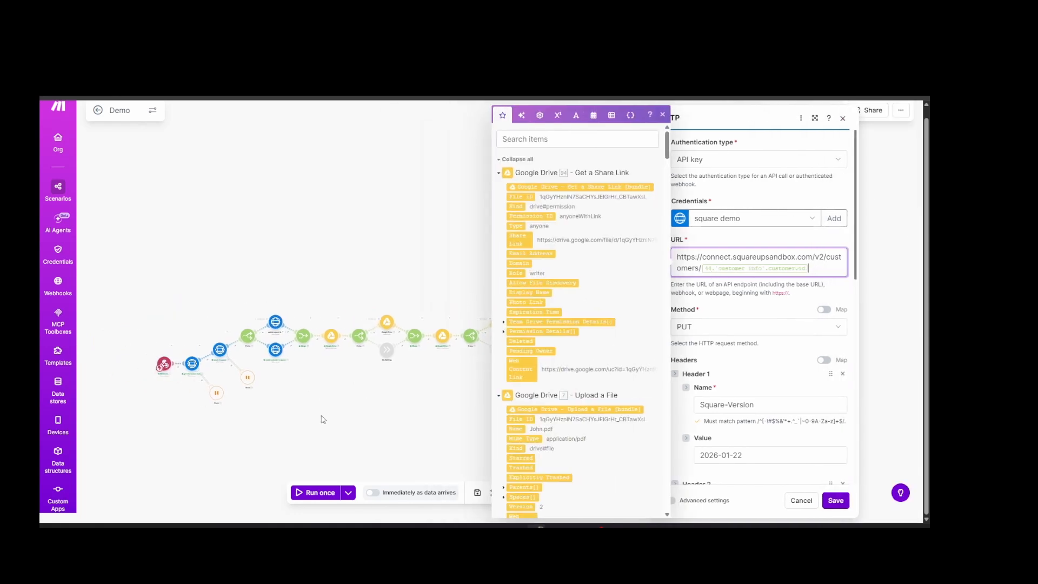
pyautogui.scroll(5, 321, 418)
pyautogui.moveTo(248, 317); pyautogui.dragTo(380, 421)
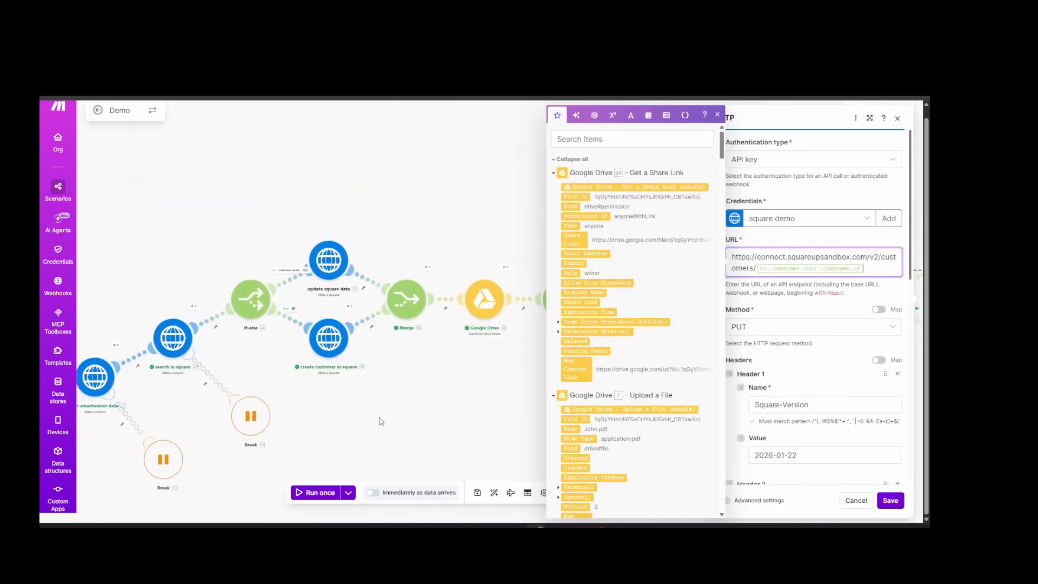
# - Examine the run bundles of the search in square and create customer in square modules and the customer info output of the first Merge
pyautogui.click(192, 307)
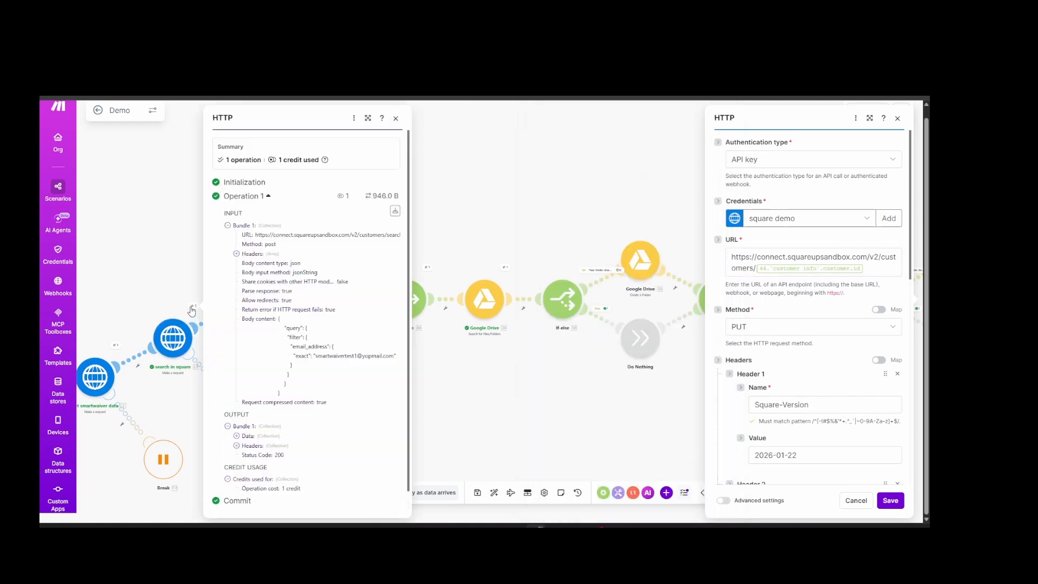
pyautogui.click(181, 281)
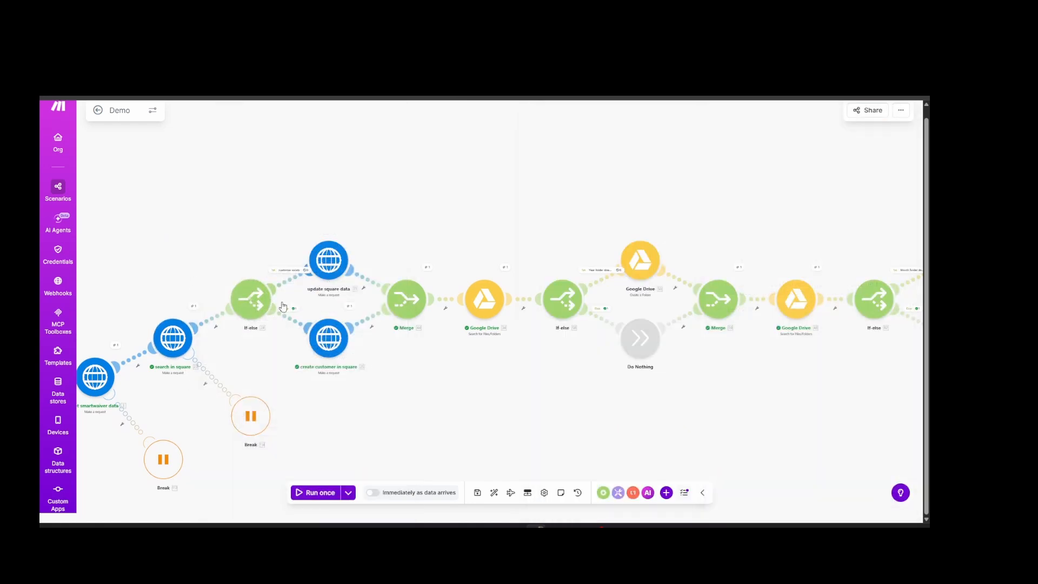
pyautogui.click(349, 306)
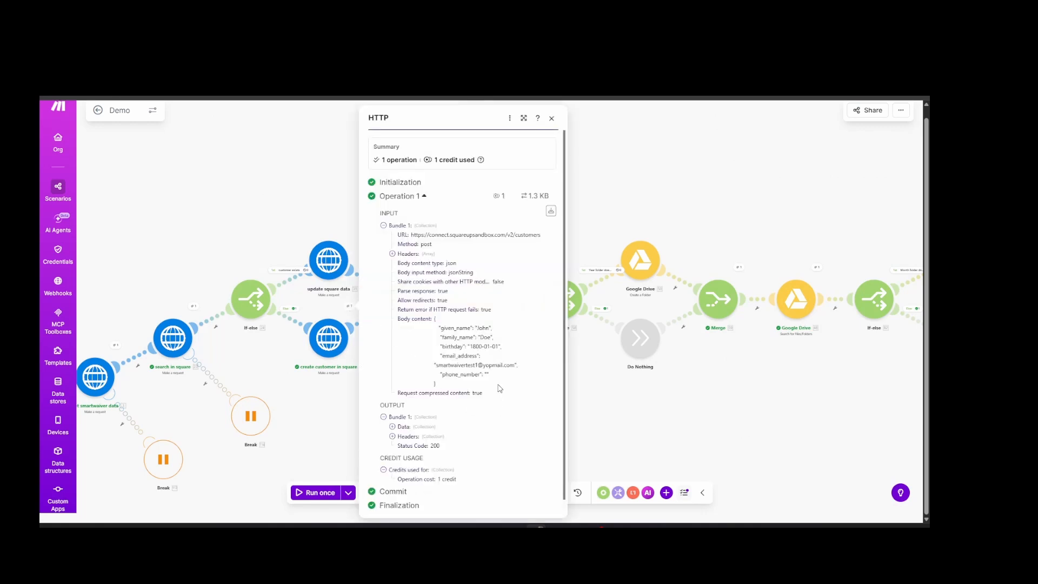
pyautogui.click(599, 394)
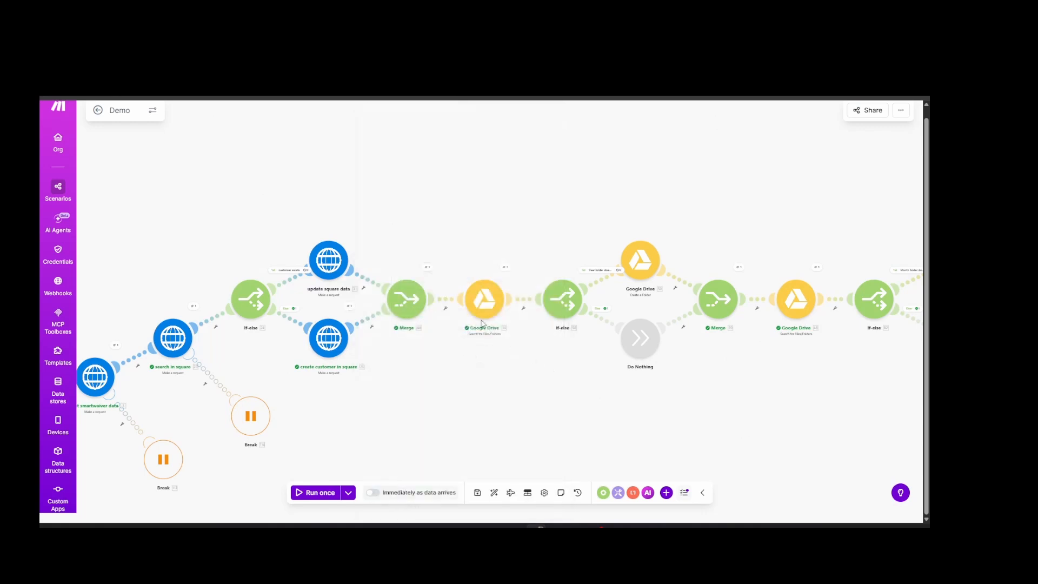
pyautogui.click(426, 267)
pyautogui.click(469, 309)
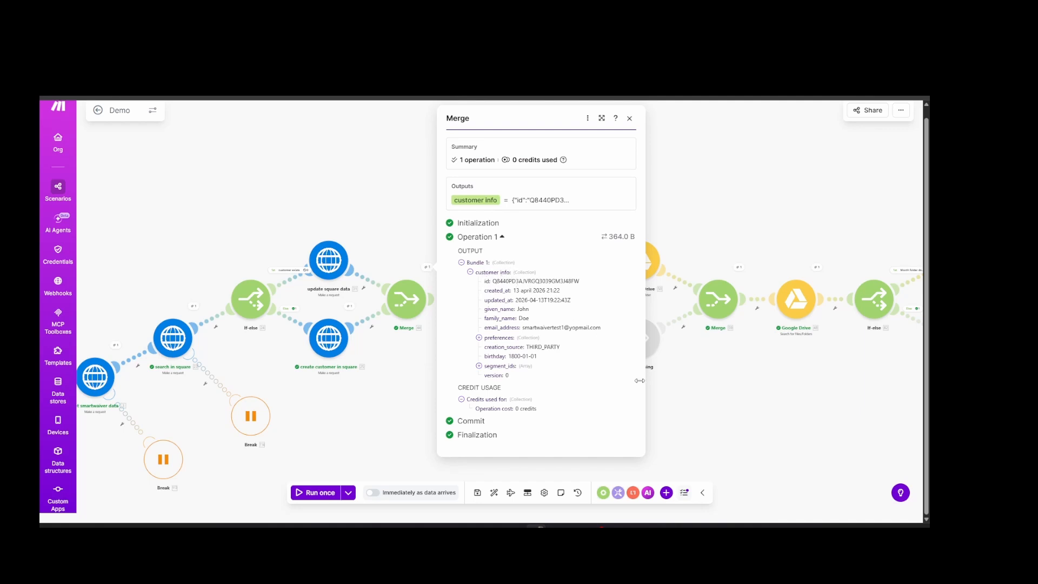
# - Trace the flow from the first Merge through the Google Drive modules and open the Add shareable link to notes(square) settings
pyautogui.moveTo(861, 357); pyautogui.dragTo(749, 351)
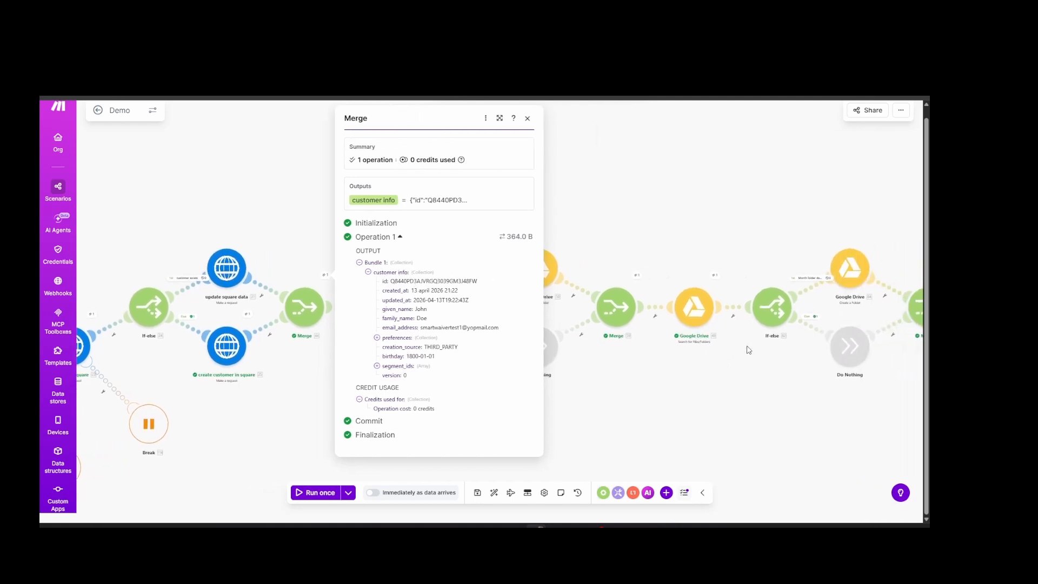
pyautogui.moveTo(861, 417); pyautogui.dragTo(669, 394)
pyautogui.moveTo(793, 428); pyautogui.dragTo(639, 406)
pyautogui.moveTo(838, 404); pyautogui.dragTo(613, 435)
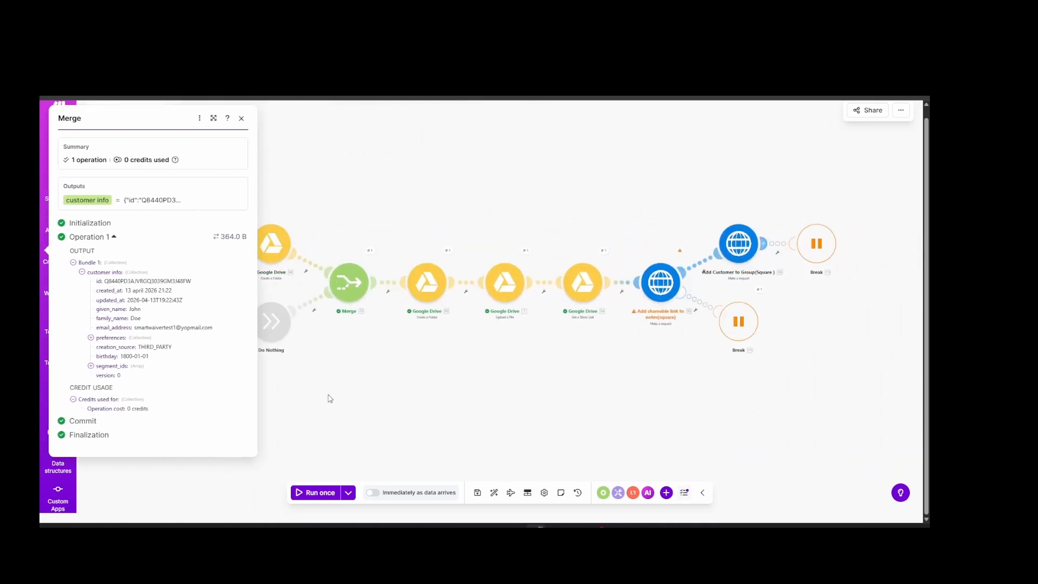
pyautogui.moveTo(330, 399); pyautogui.dragTo(665, 360)
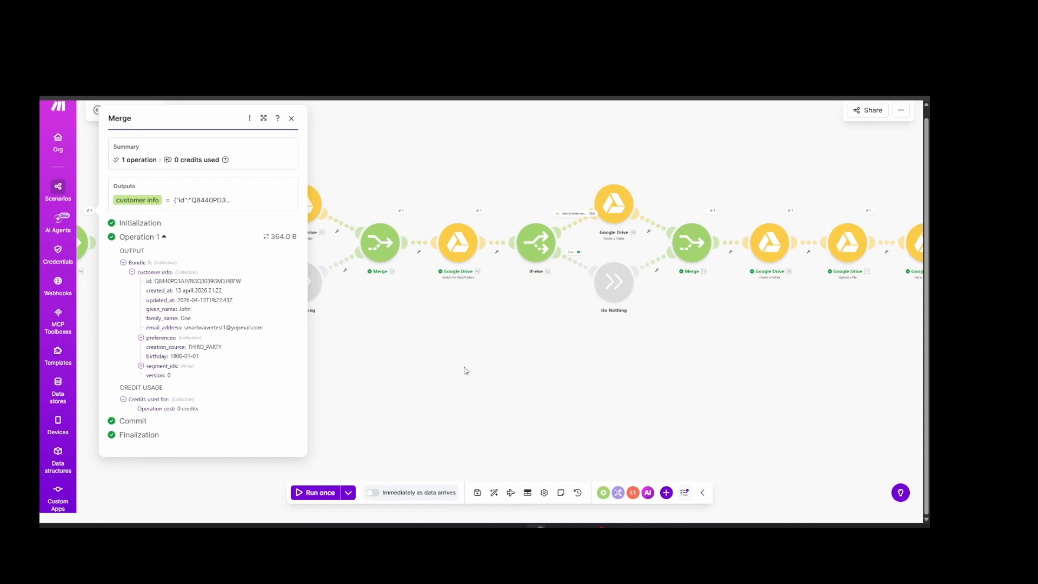
pyautogui.click(426, 362)
pyautogui.moveTo(573, 399); pyautogui.dragTo(529, 395)
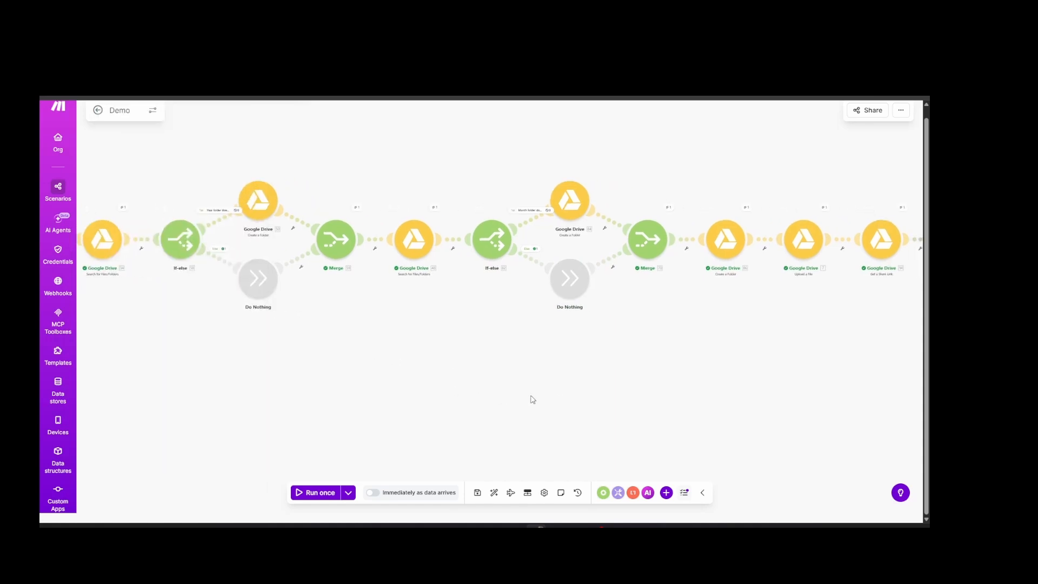
pyautogui.moveTo(361, 382); pyautogui.dragTo(439, 376)
pyautogui.moveTo(313, 341); pyautogui.dragTo(378, 376)
pyautogui.moveTo(824, 379); pyautogui.dragTo(543, 378)
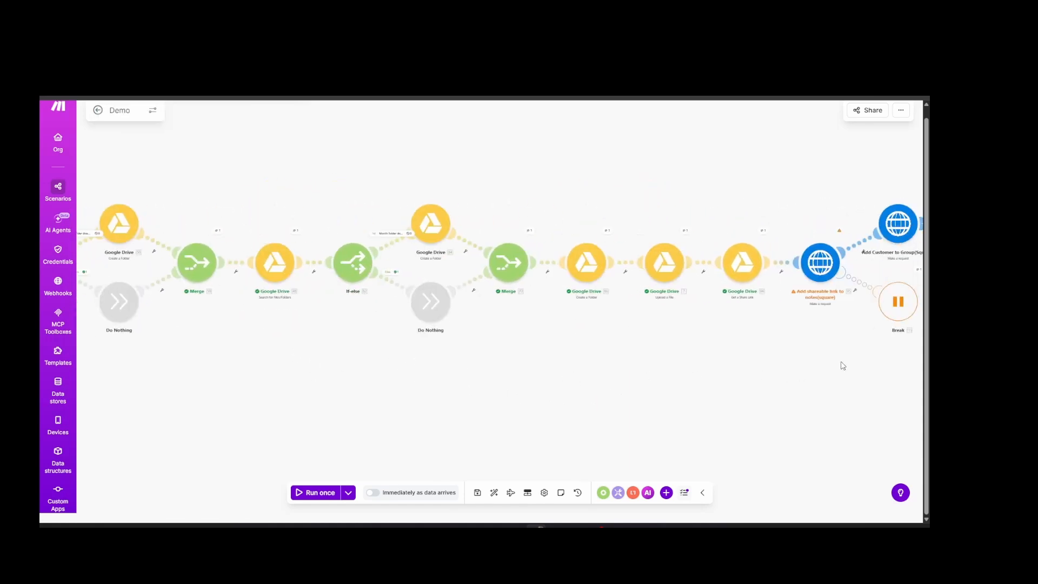
pyautogui.moveTo(843, 365); pyautogui.dragTo(687, 365)
pyautogui.click(664, 264)
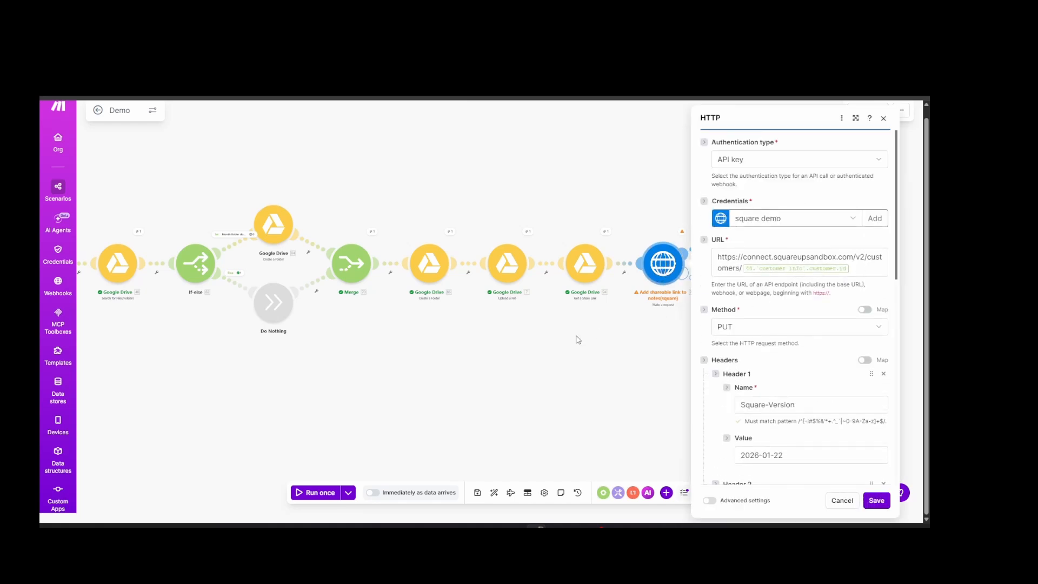
# - Run the scenario once with existing data from the run of 13-4-2026 21:22:40
pyautogui.moveTo(539, 359); pyautogui.dragTo(617, 362)
pyautogui.moveTo(336, 371); pyautogui.dragTo(485, 381)
pyautogui.moveTo(360, 367); pyautogui.dragTo(522, 367)
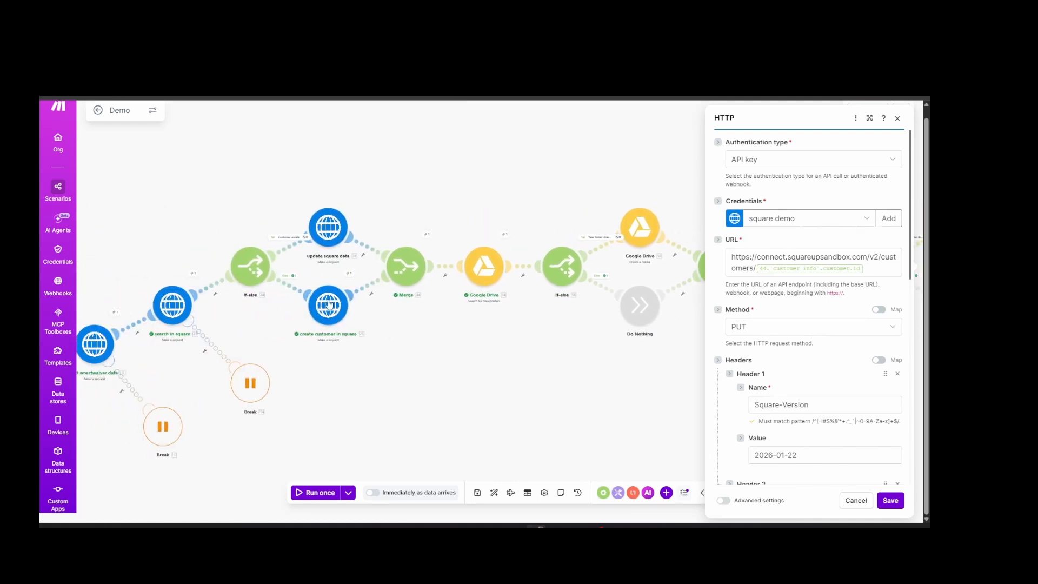
pyautogui.moveTo(380, 377); pyautogui.dragTo(515, 378)
pyautogui.moveTo(170, 390); pyautogui.dragTo(199, 384)
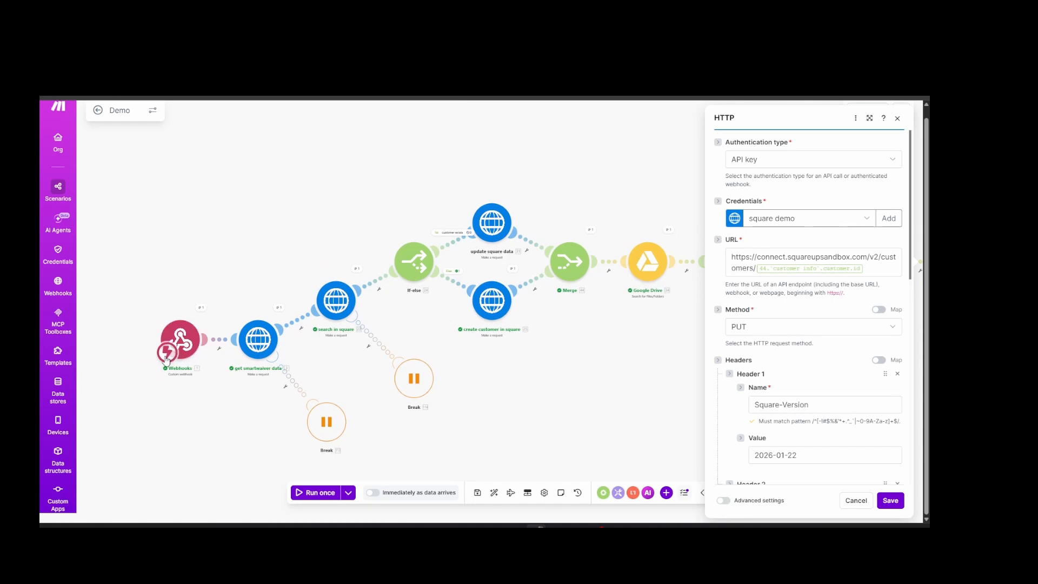
pyautogui.click(349, 493)
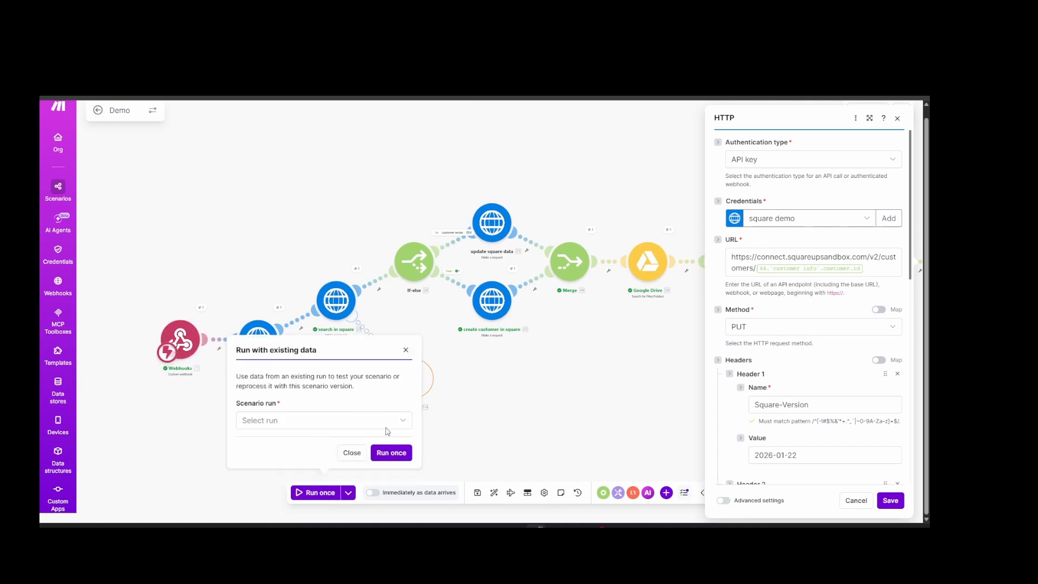
pyautogui.click(309, 421)
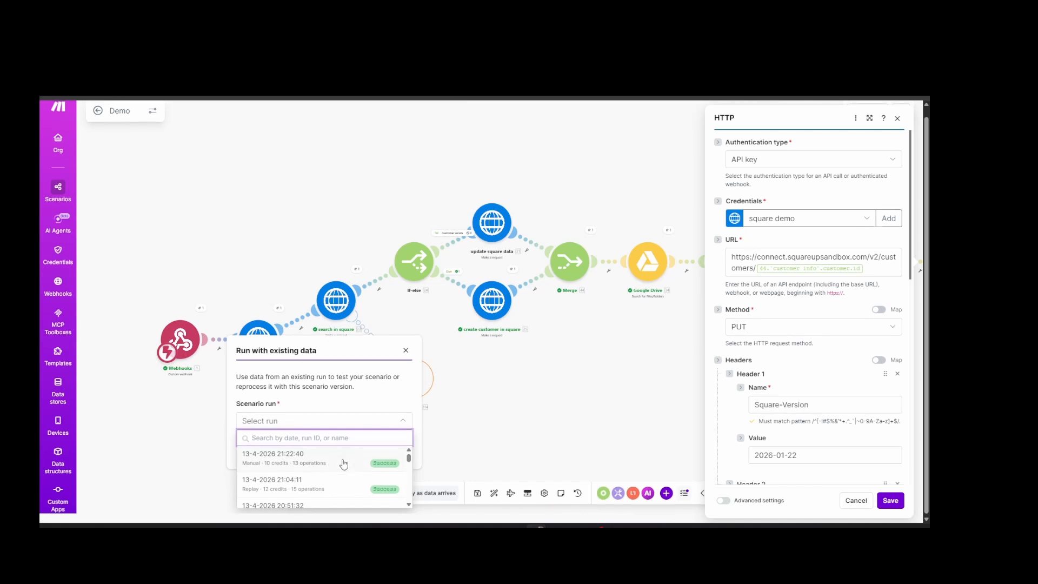
pyautogui.scroll(1, 344, 463)
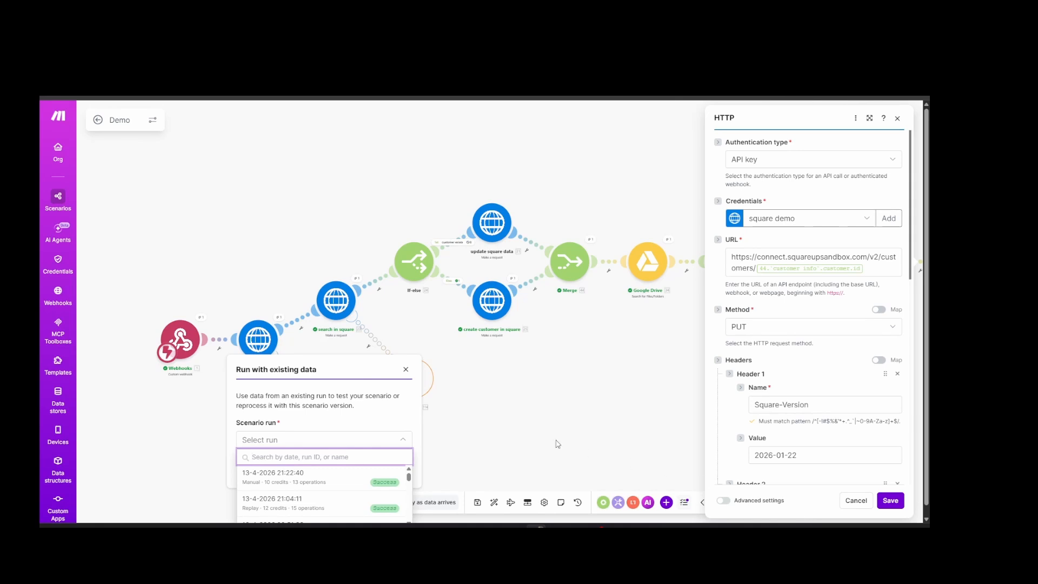
pyautogui.click(307, 476)
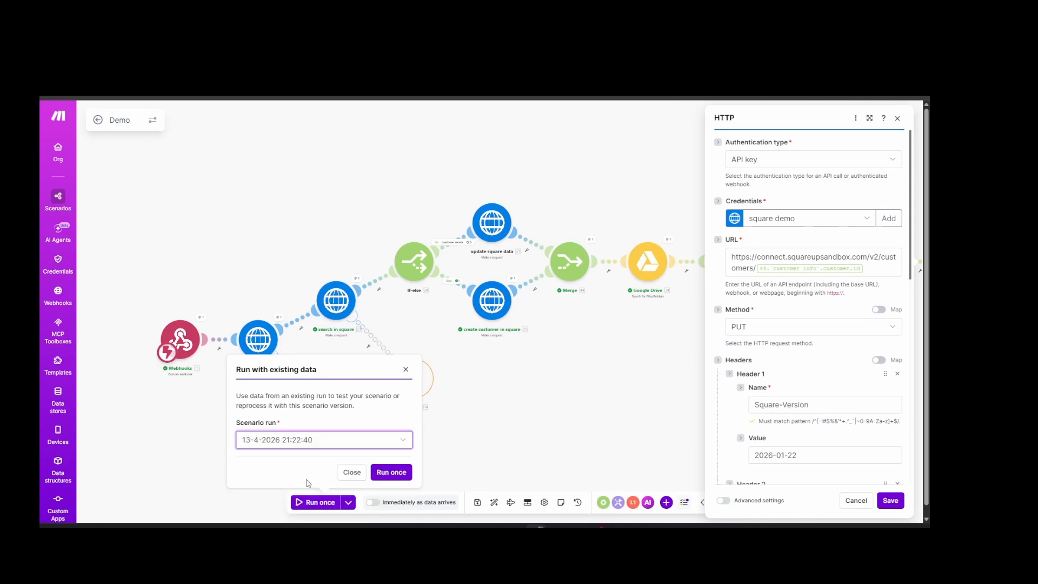
pyautogui.click(399, 472)
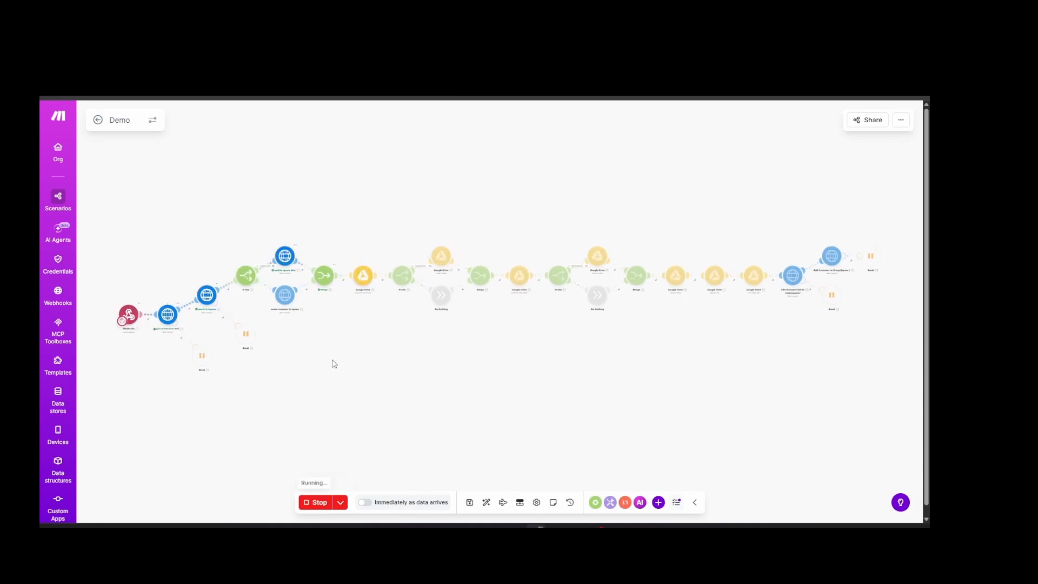
# - Trace the replayed run from the update square data module to Add Customer to Group(Square) and examine that last module's run bundle
pyautogui.scroll(5, 373, 354)
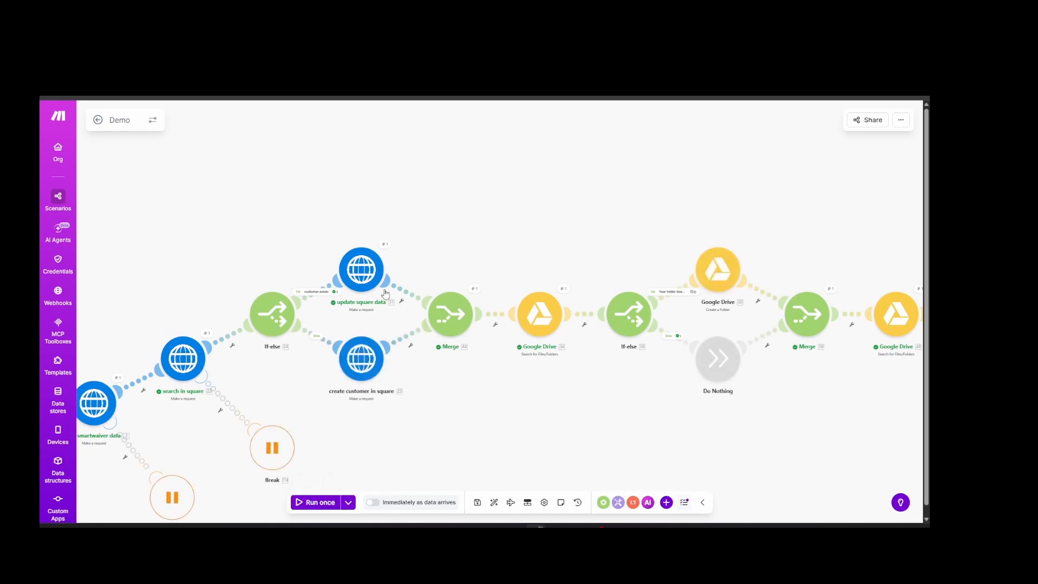
pyautogui.moveTo(477, 420); pyautogui.dragTo(423, 369)
pyautogui.moveTo(361, 392); pyautogui.dragTo(461, 408)
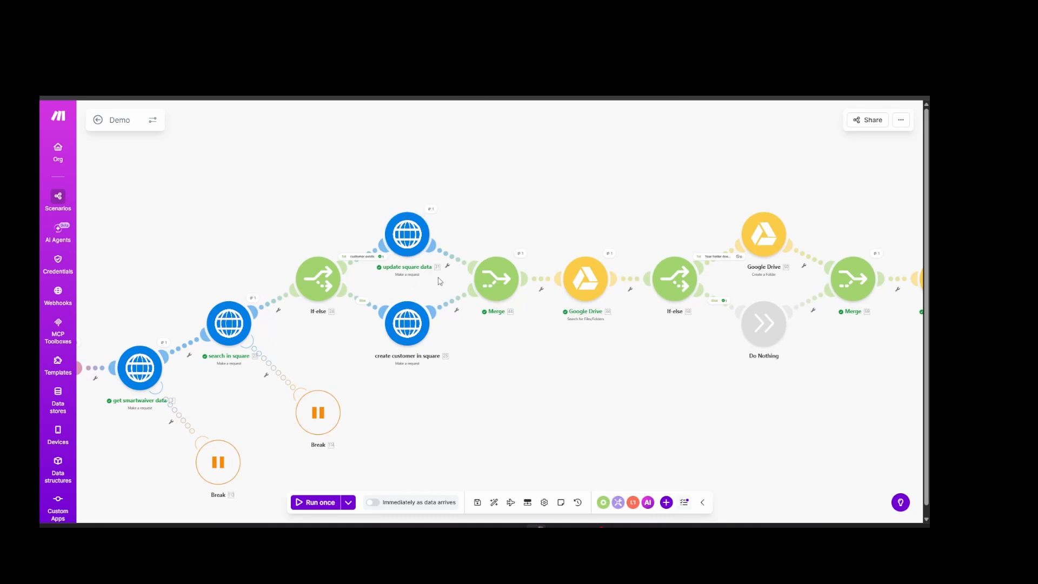
pyautogui.hscroll(10, 614, 378)
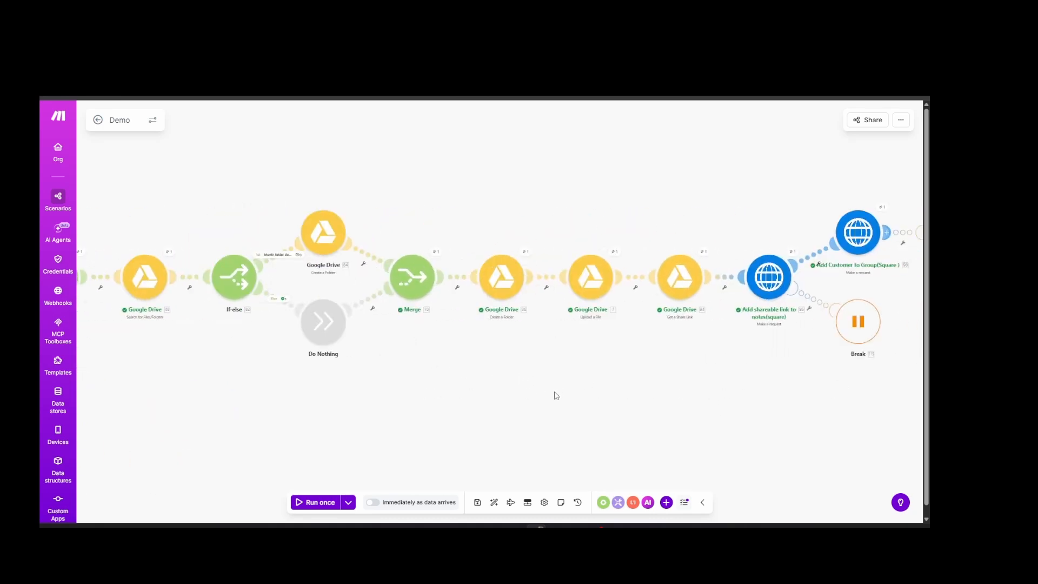
pyautogui.hscroll(3, 556, 396)
pyautogui.hscroll(3, 512, 388)
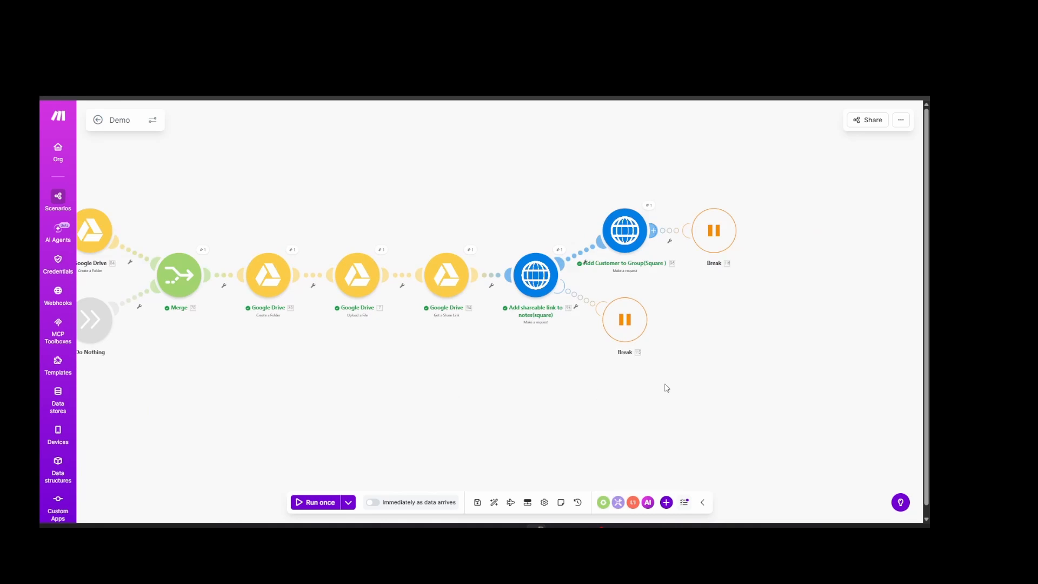
pyautogui.hscroll(2, 616, 416)
pyautogui.scroll(2, 577, 380)
pyautogui.scroll(3, 589, 317)
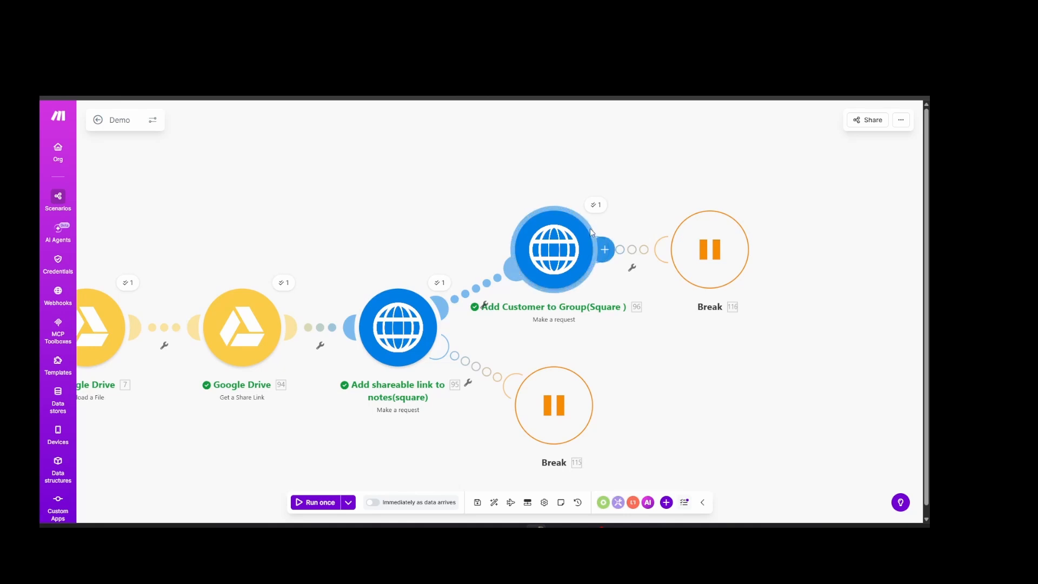
pyautogui.click(597, 210)
pyautogui.click(515, 182)
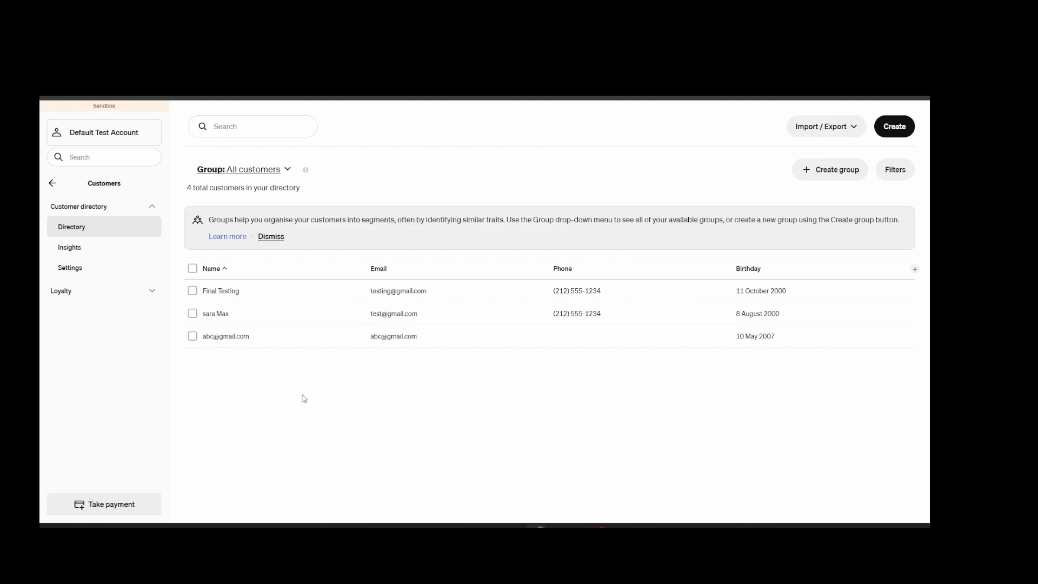
# - Refresh the Square customer directory and highlight the webhook URL in Smartwaiver's webhook configuration
pyautogui.press('F5')
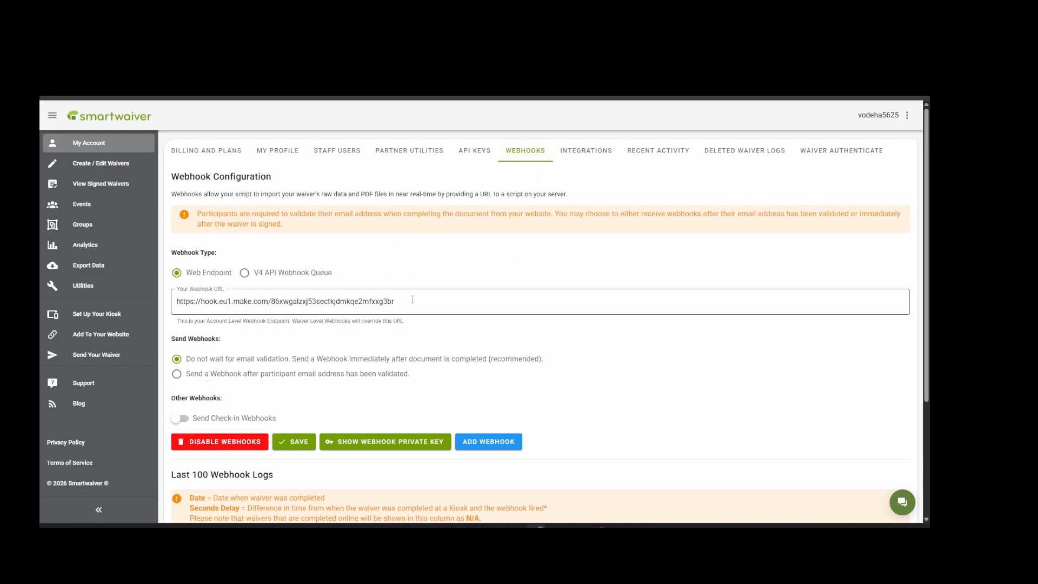
pyautogui.moveTo(395, 301); pyautogui.dragTo(173, 301)
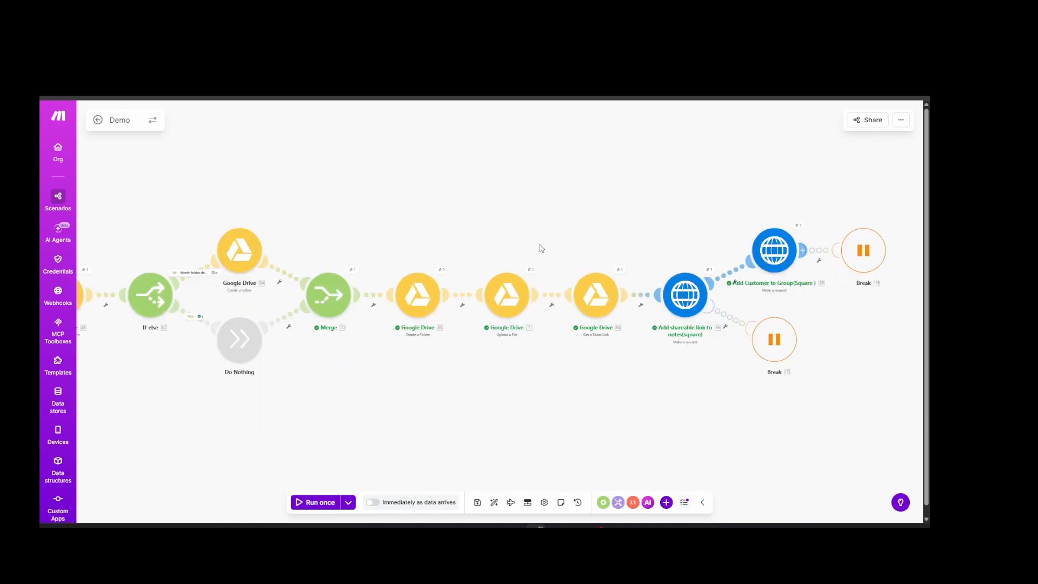
# - Review the Make scenario from the Webhooks trigger through the Google Drive modules to Add Customer to Group(Square)
pyautogui.moveTo(128, 339); pyautogui.dragTo(290, 371)
pyautogui.scroll(5, 263, 373)
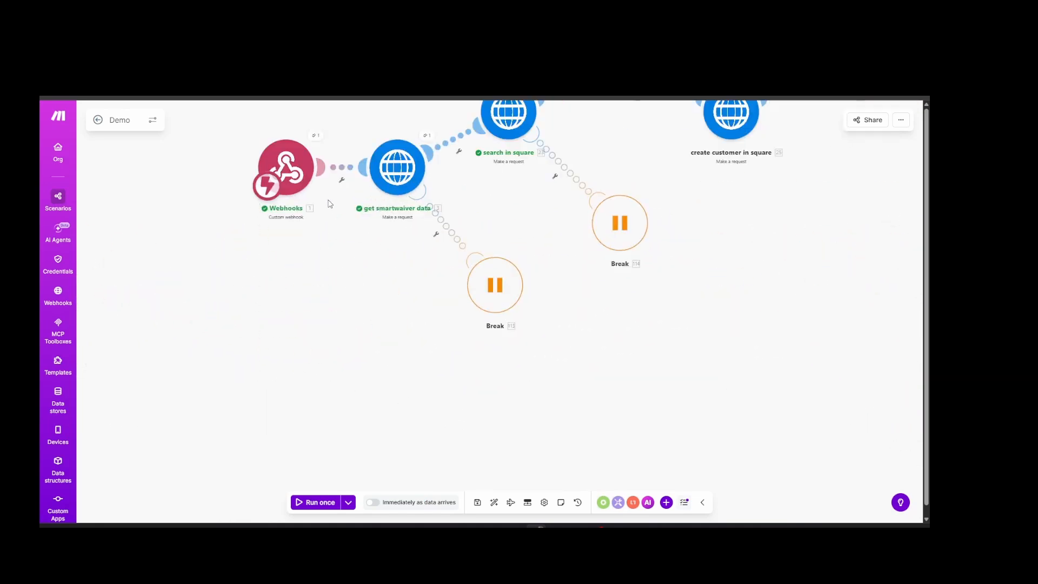
pyautogui.moveTo(776, 347); pyautogui.dragTo(504, 452)
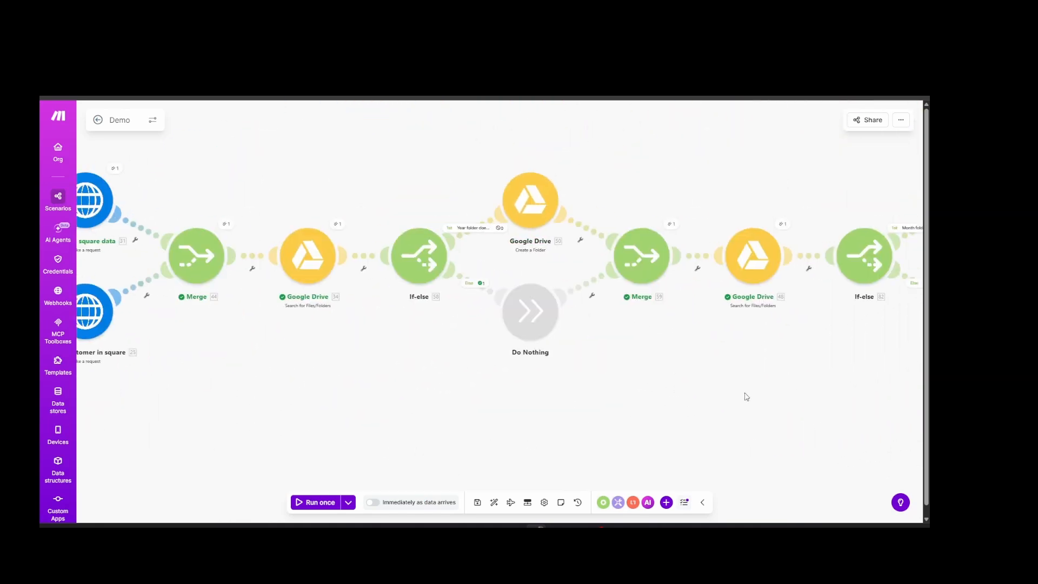
pyautogui.moveTo(748, 397); pyautogui.dragTo(458, 378)
pyautogui.moveTo(716, 401)
pyautogui.mouseDown()
pyautogui.moveTo(506, 436)
pyautogui.moveTo(436, 375)
pyautogui.moveTo(459, 458)
pyautogui.mouseUp()
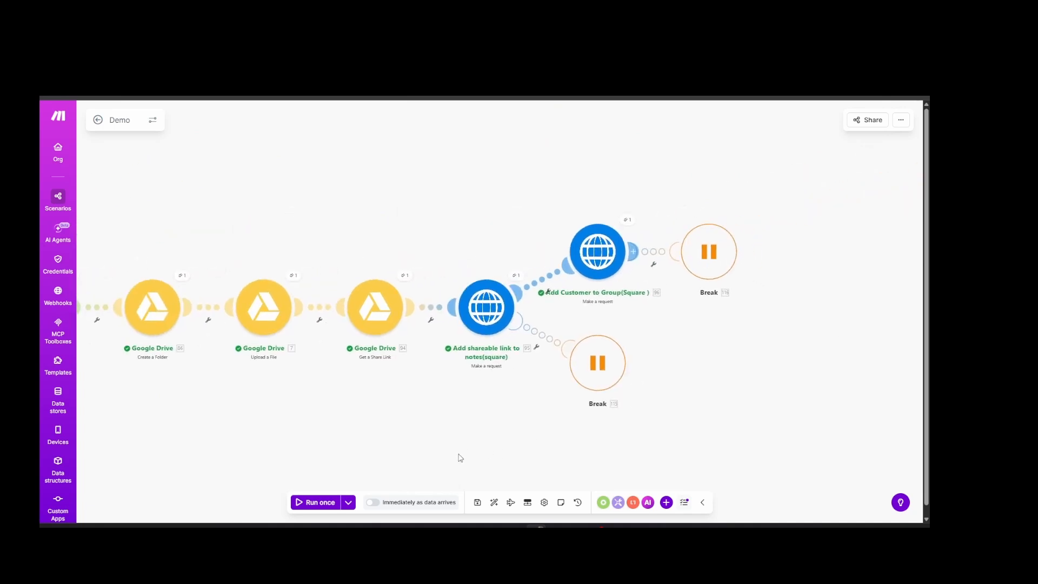
# - Switch to the Square customer directory, open the test customer's profile and highlight the Google Drive link under Other
pyautogui.hotkey('ctrl', 'Tab')
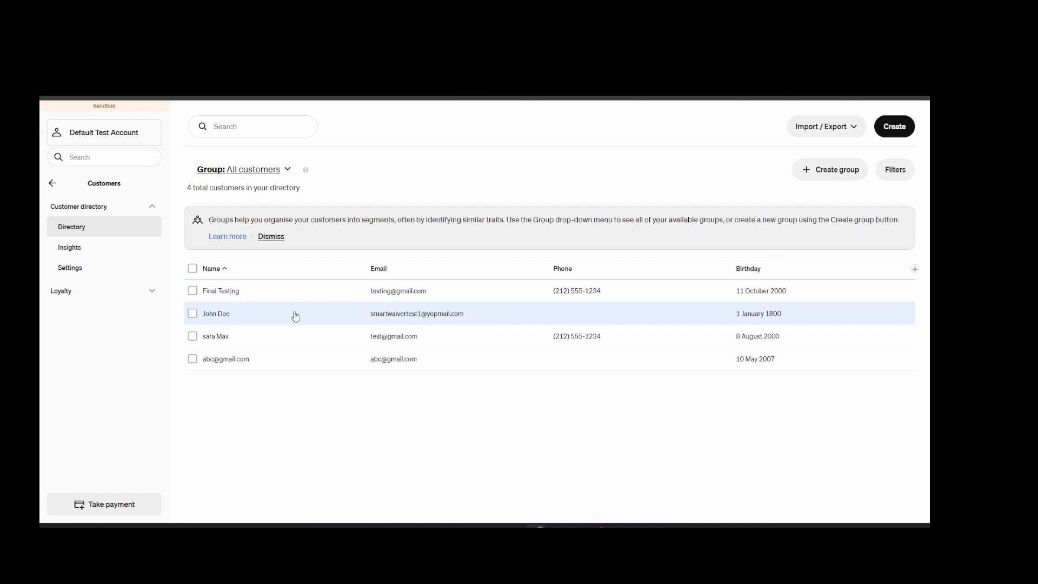
pyautogui.click(279, 313)
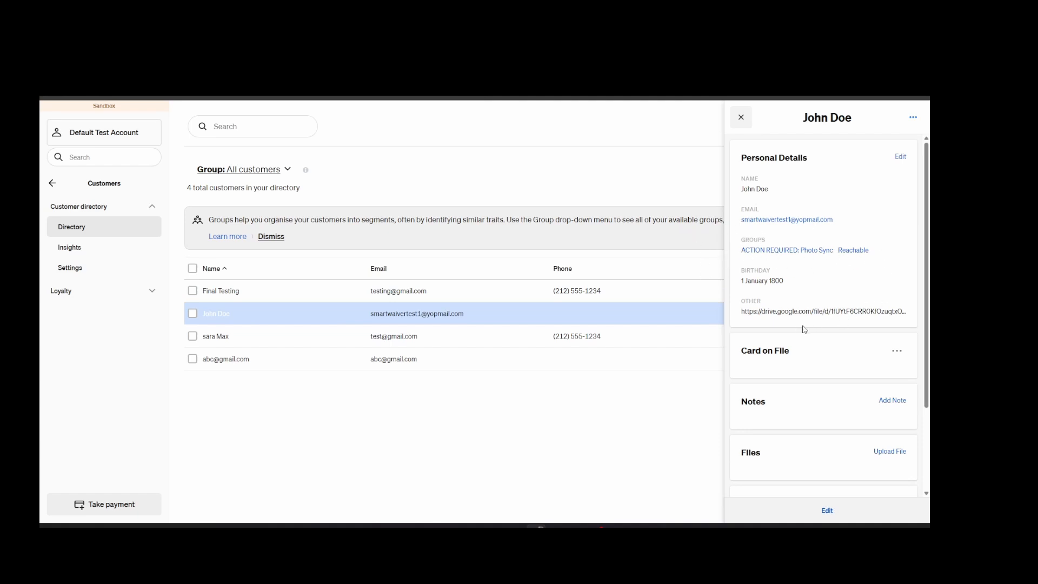
pyautogui.moveTo(741, 311); pyautogui.dragTo(913, 313)
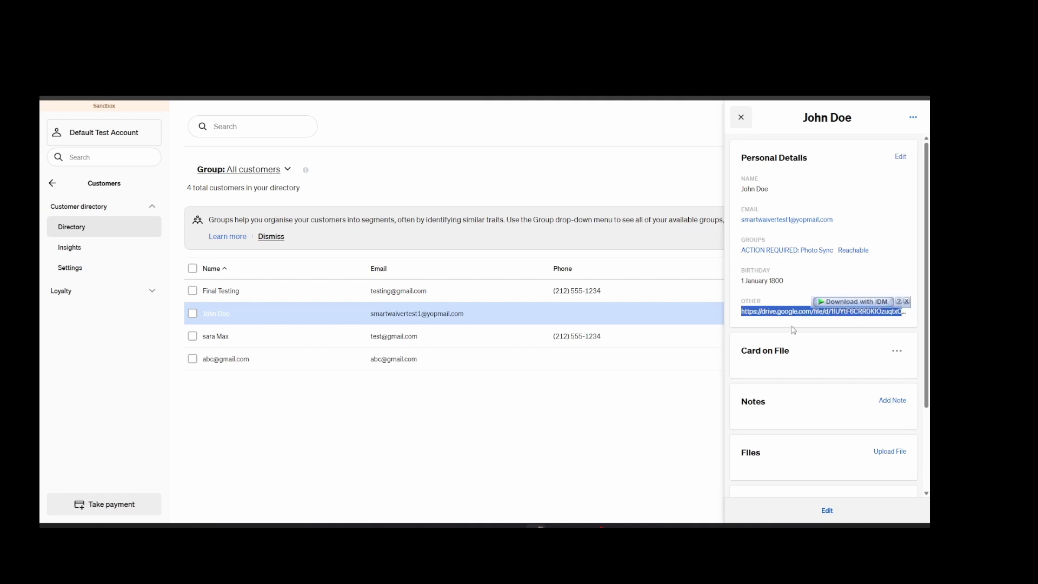
pyautogui.click(768, 314)
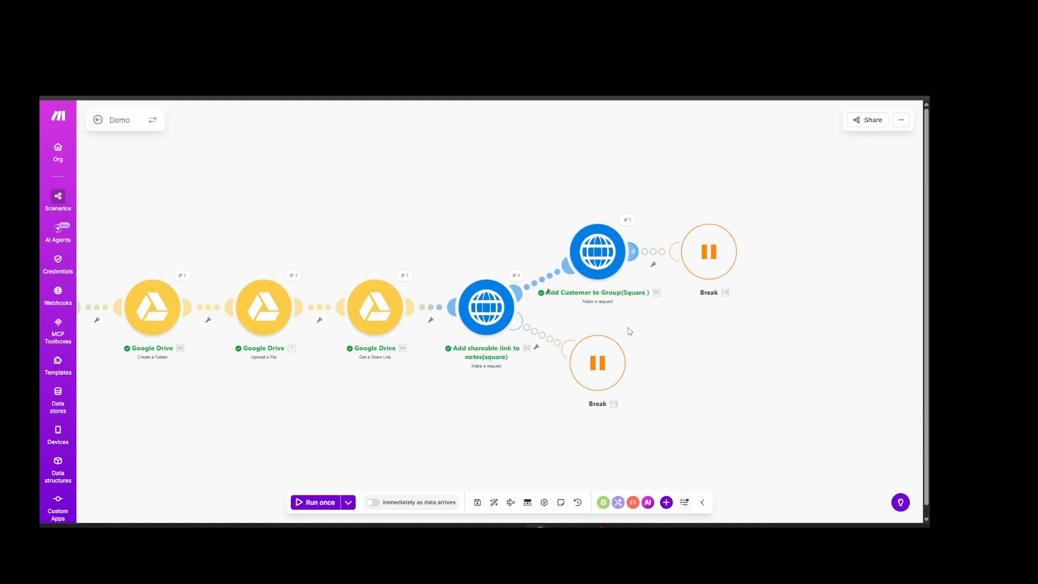
# - Inspect the JSON body content mapping the share link to the note in Make's Add shareable link to notes(square) module
pyautogui.click(486, 310)
pyautogui.scroll(-5, 610, 343)
pyautogui.scroll(-3, 610, 342)
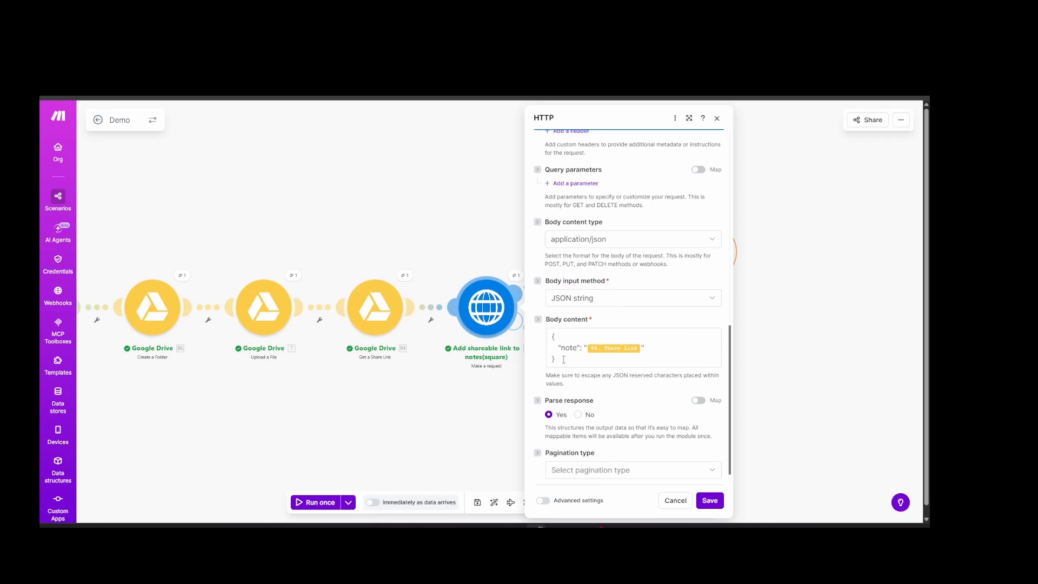
pyautogui.moveTo(564, 359); pyautogui.dragTo(551, 334)
pyautogui.click(495, 424)
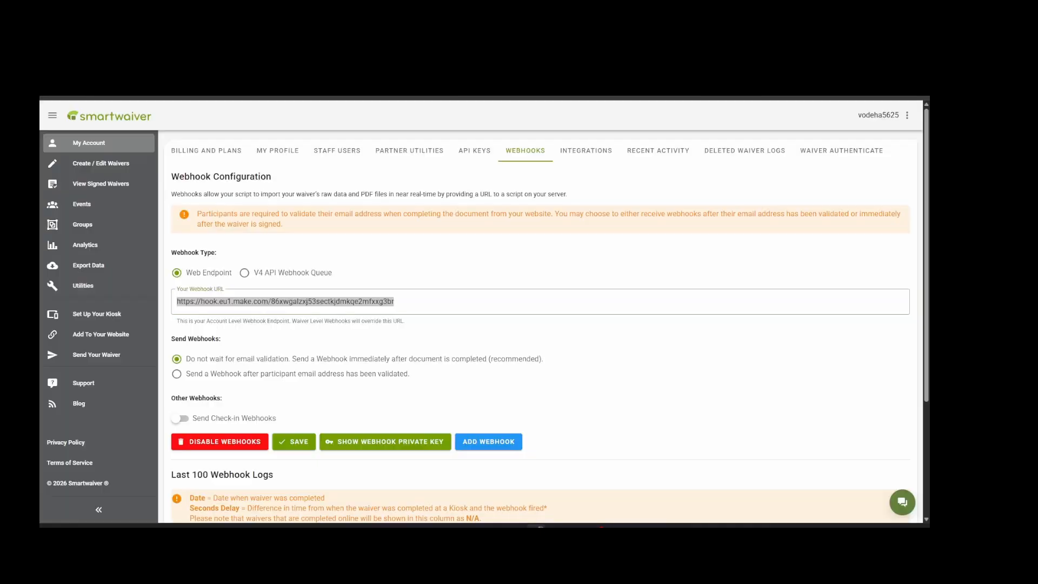
# - Recheck the webhook URL in Smartwaiver and the test customer's profile in Square
pyautogui.tripleClick(591, 301)
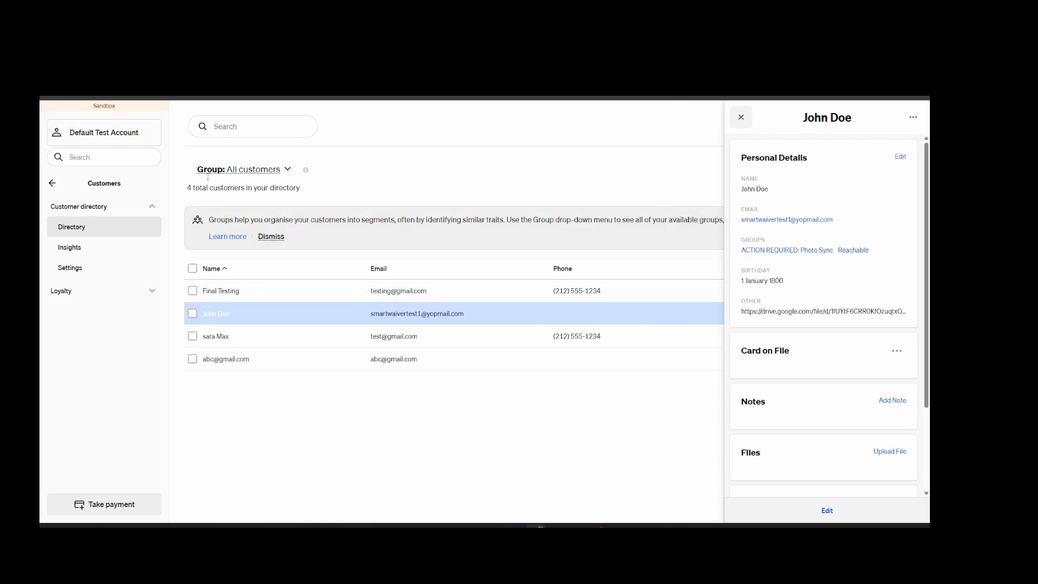
pyautogui.moveTo(128, 111); pyautogui.dragTo(79, 111)
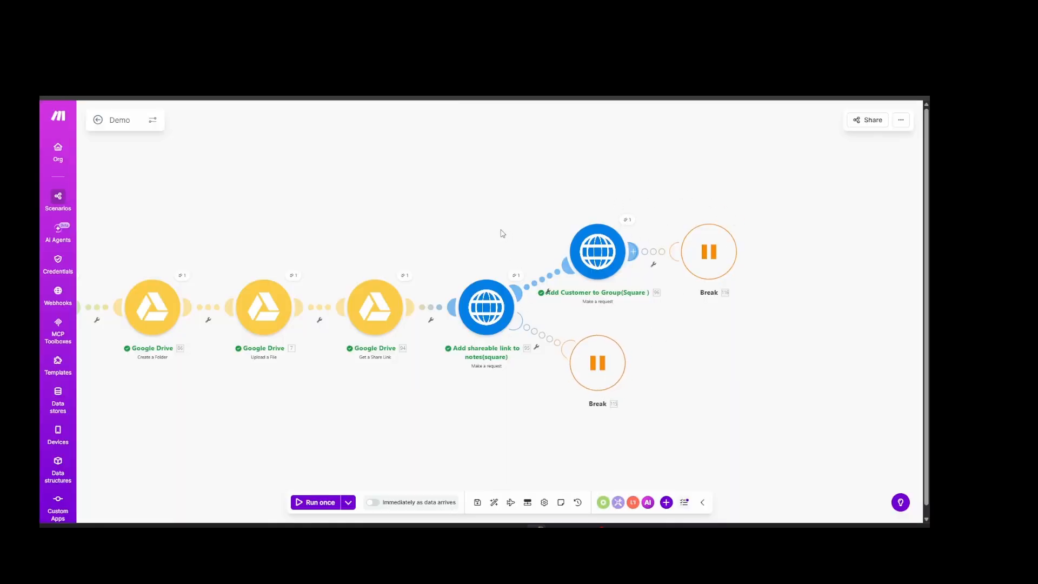
# - Trace the Make scenario backwards from the Add shareable link to notes(square) module to the get smartwaiver data module
pyautogui.moveTo(162, 432); pyautogui.dragTo(488, 416)
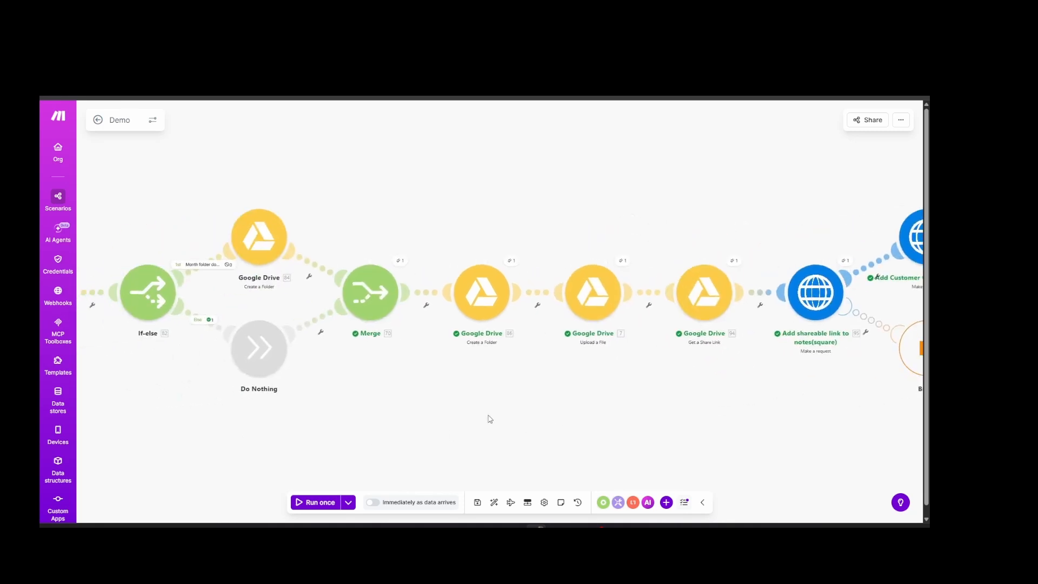
pyautogui.moveTo(239, 409); pyautogui.dragTo(480, 413)
pyautogui.moveTo(235, 408); pyautogui.dragTo(542, 406)
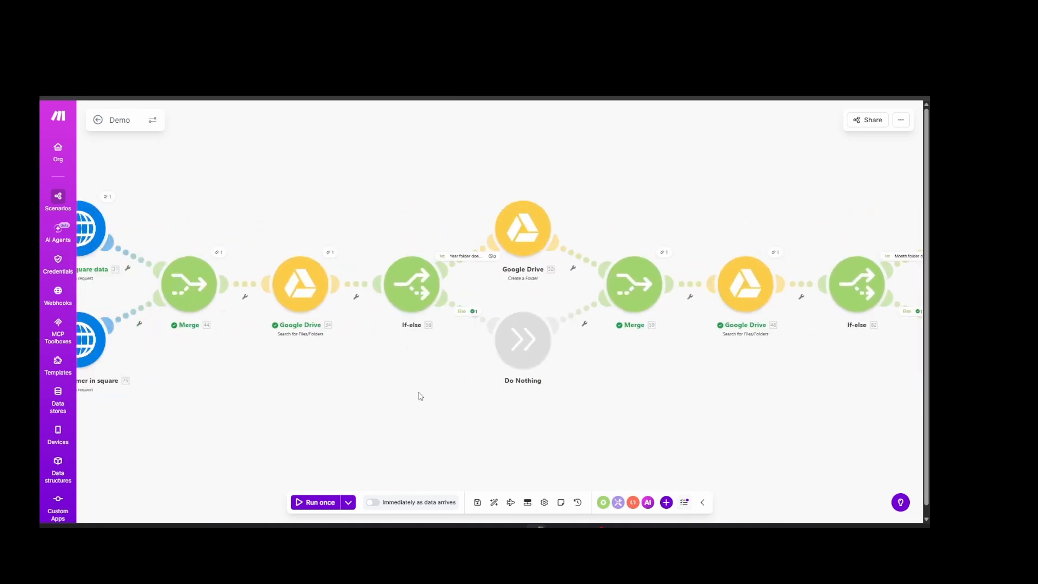
pyautogui.moveTo(419, 397); pyautogui.dragTo(626, 368)
pyautogui.moveTo(394, 411); pyautogui.dragTo(501, 375)
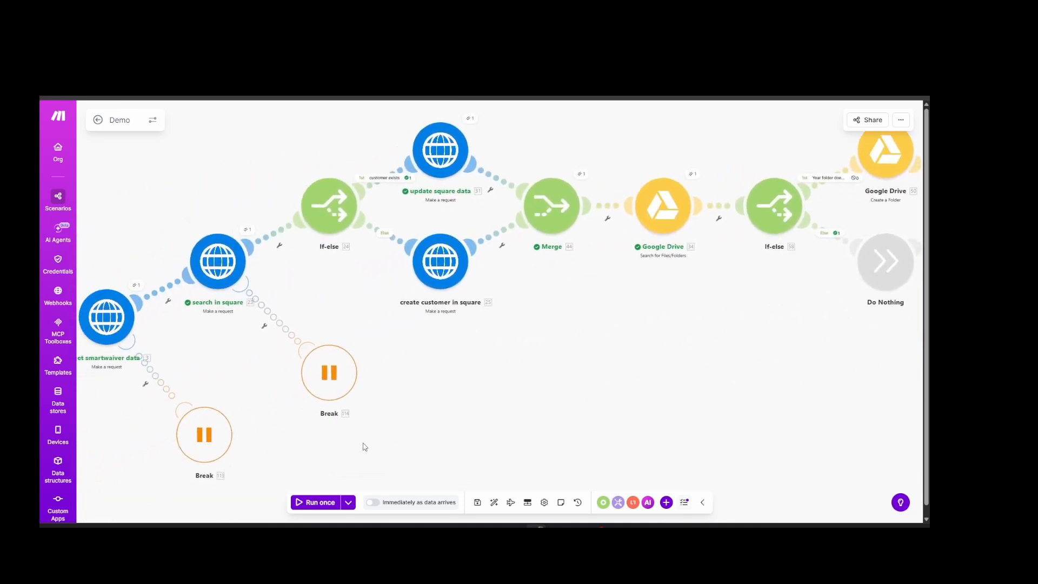